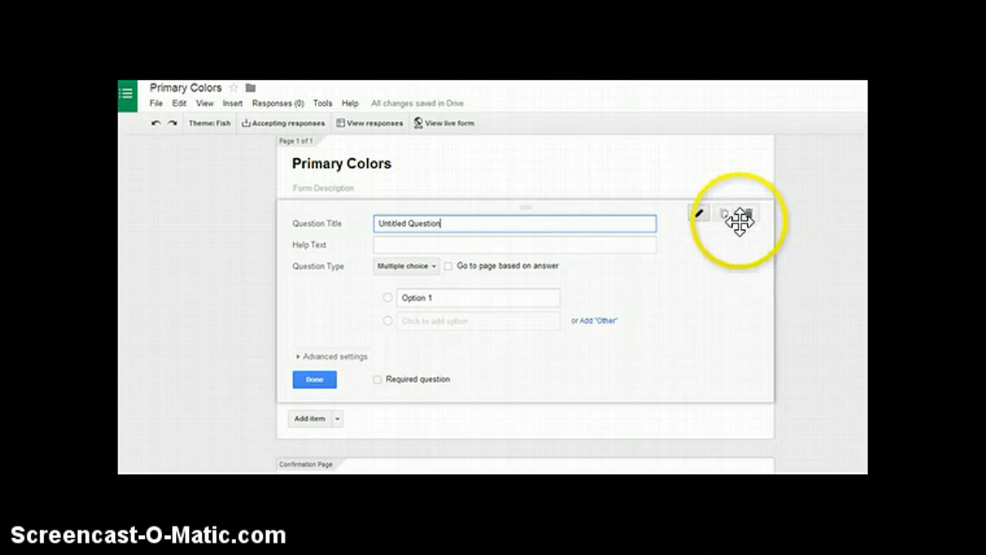
- Delete the untitled question, search YouTube for "Ok Go Primary Colors" and insert the video "Sesame Street: OK Go - Three Primary Colors"
left_click(748, 215)
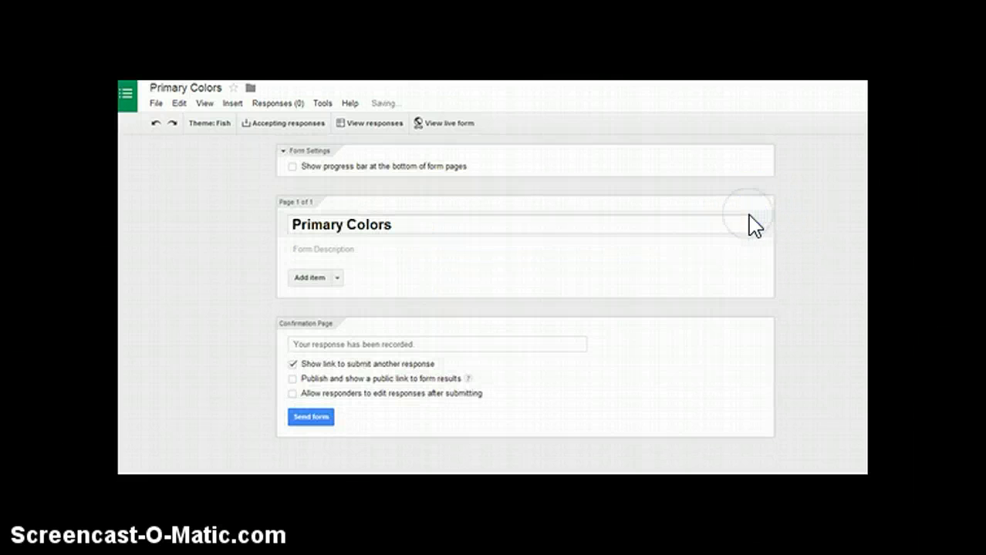
left_click(337, 281)
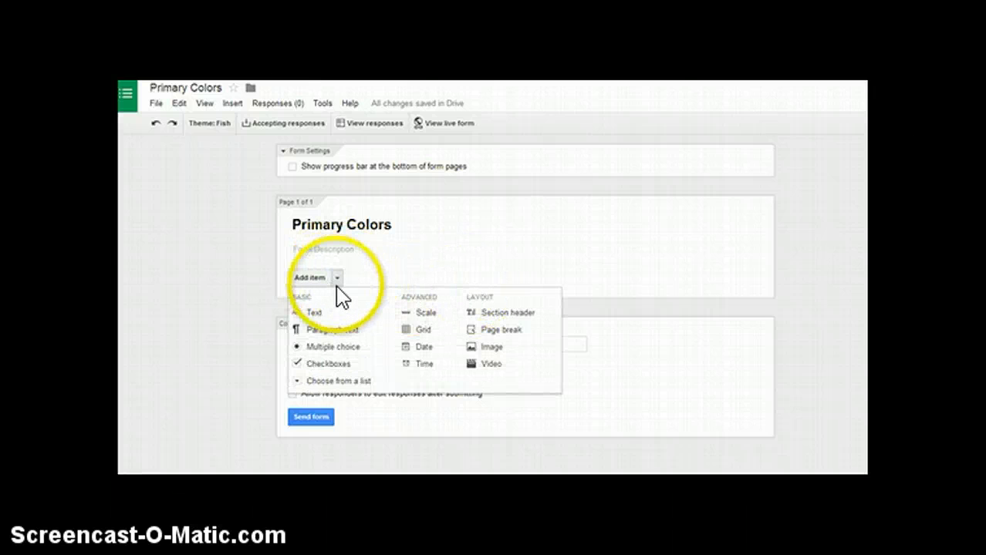
left_click(492, 364)
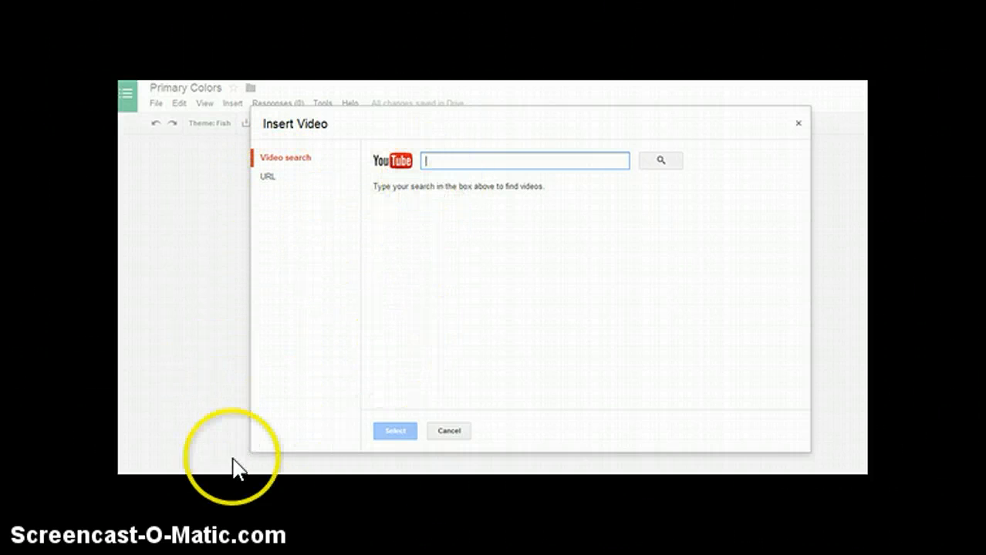
type("Ok Go Primary Colors")
key("Return")
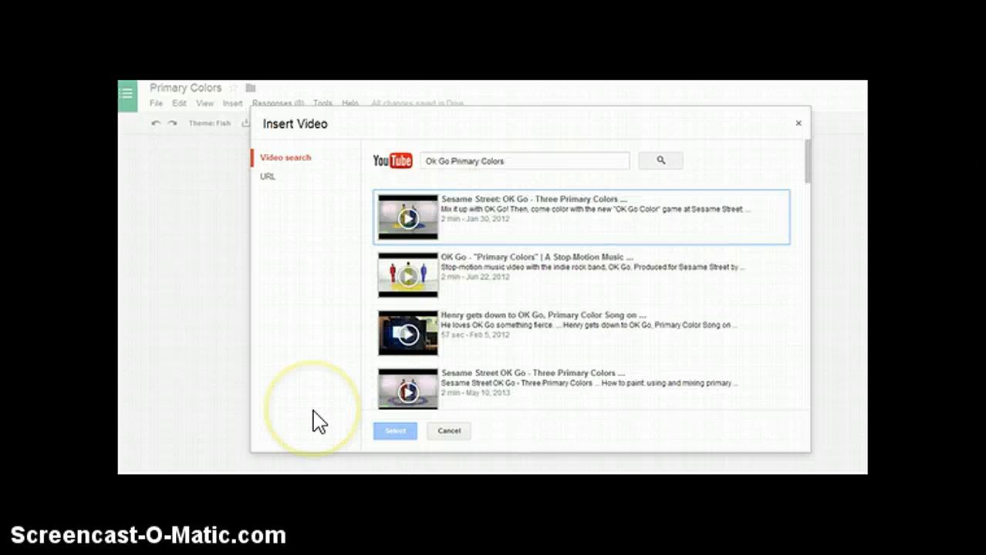
left_click(482, 206)
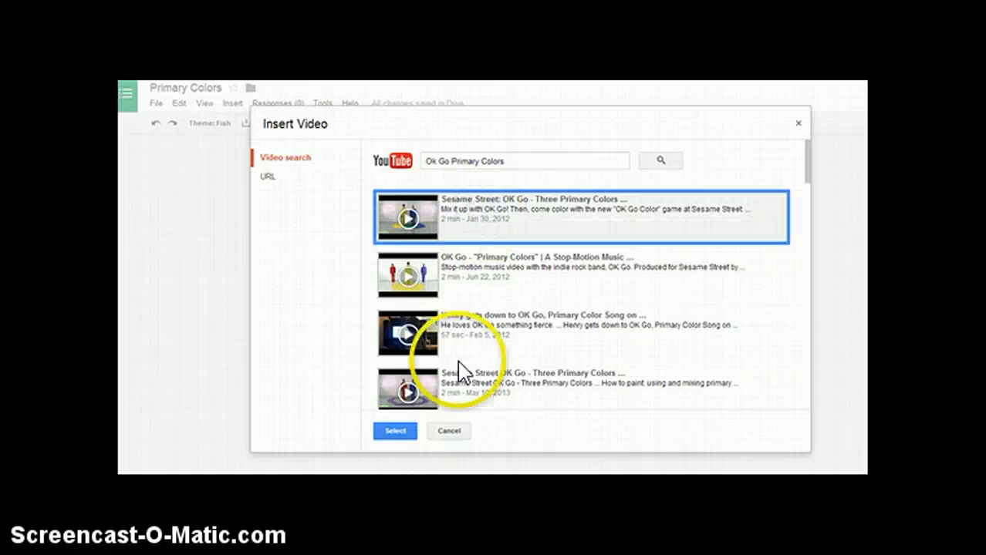
left_click(401, 430)
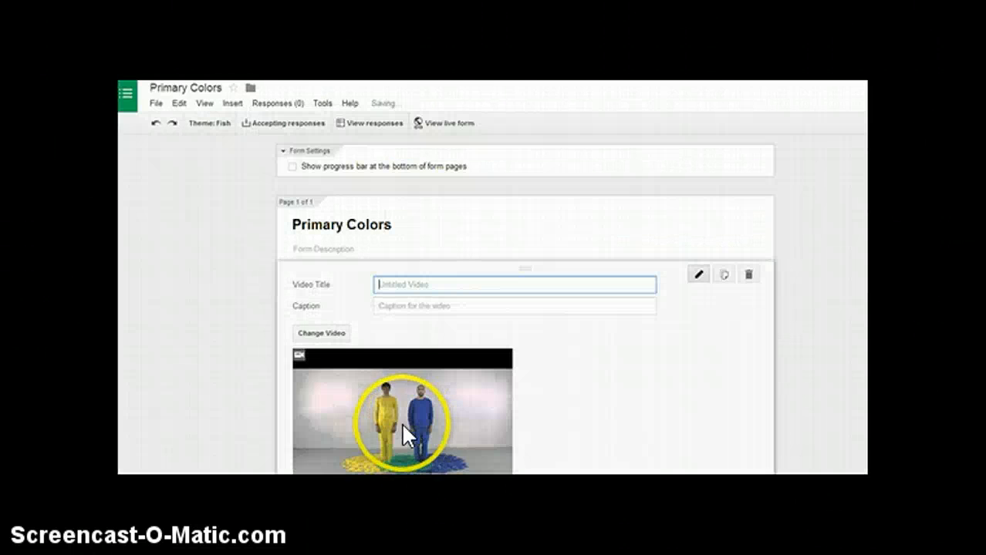
- Title the video "Ok Go Primary Colors", caption it "Watch the video and answer the 2 questions below" and center it
scroll(435, 391, "down", 2)
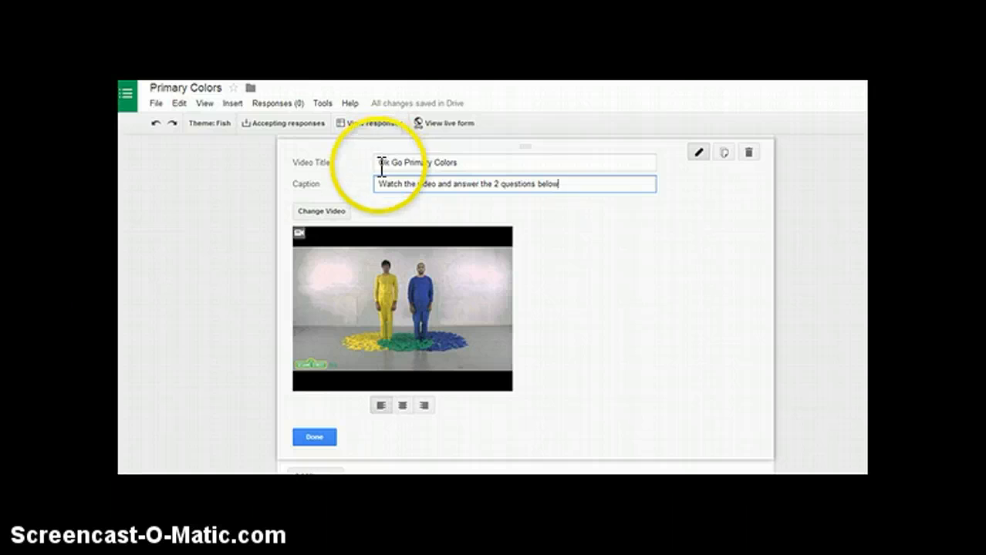
left_click(402, 405)
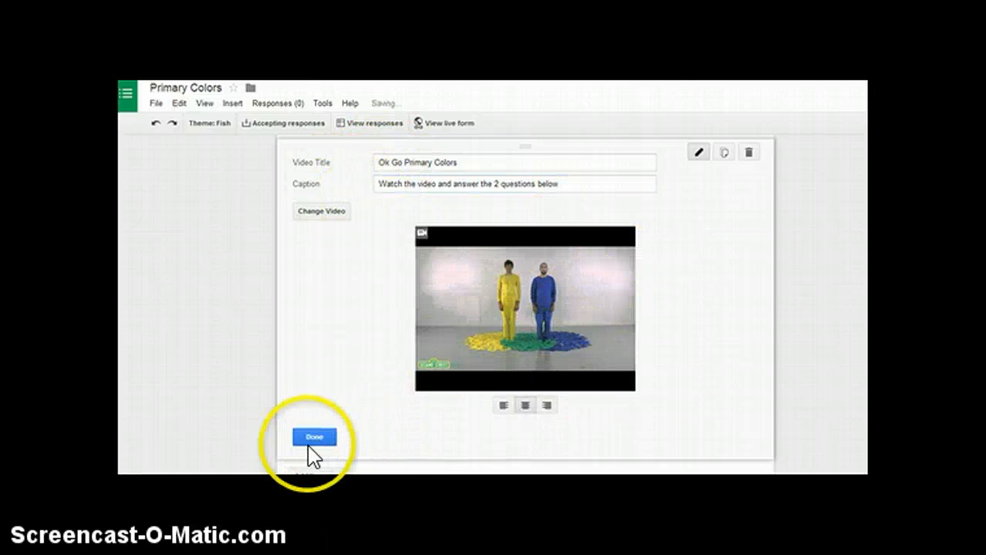
left_click(313, 443)
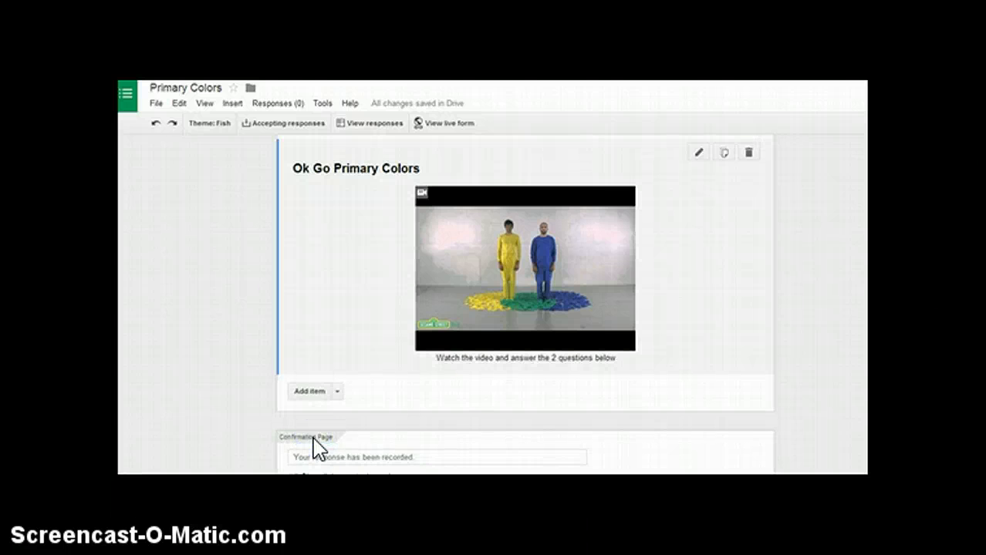
scroll(441, 361, "up", 2)
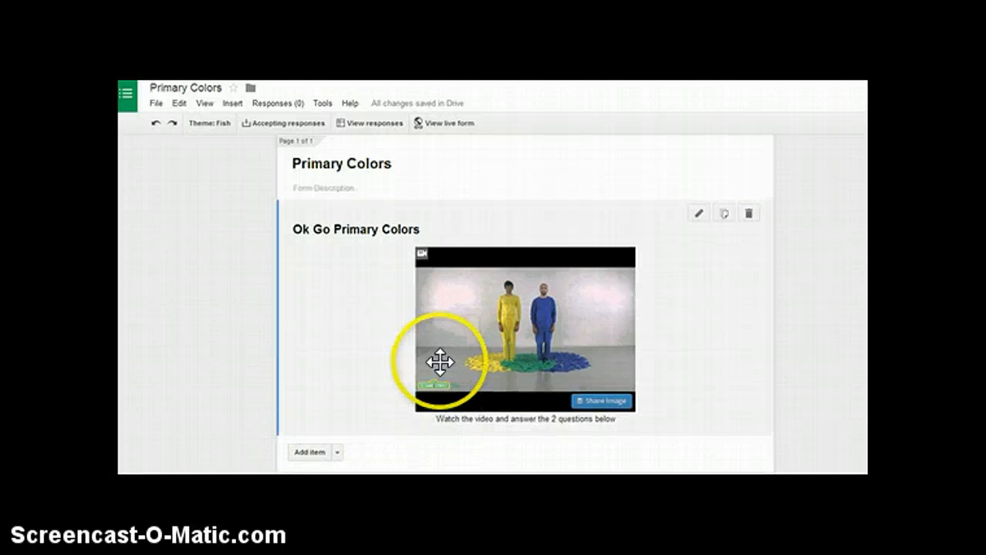
scroll(425, 367, "down", 2)
left_click(312, 391)
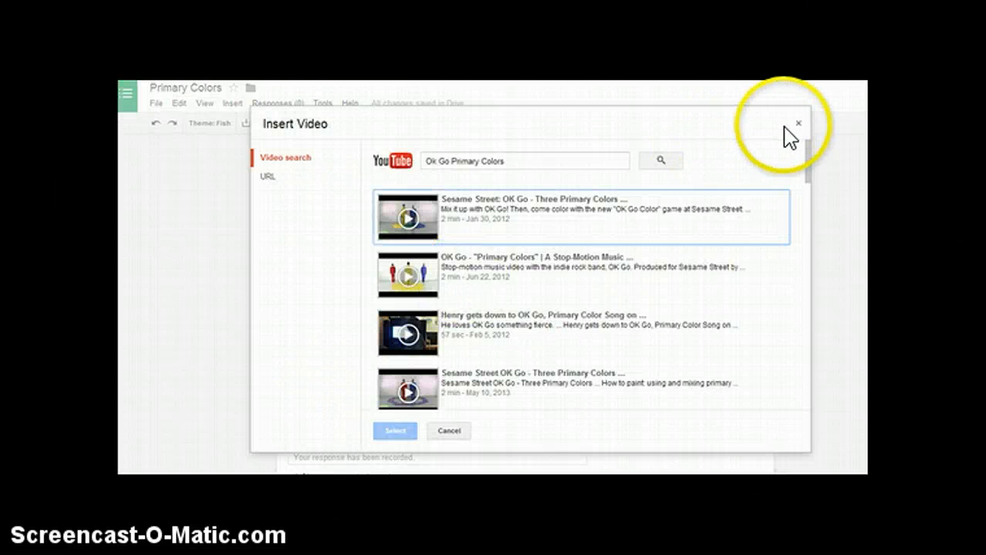
left_click(798, 123)
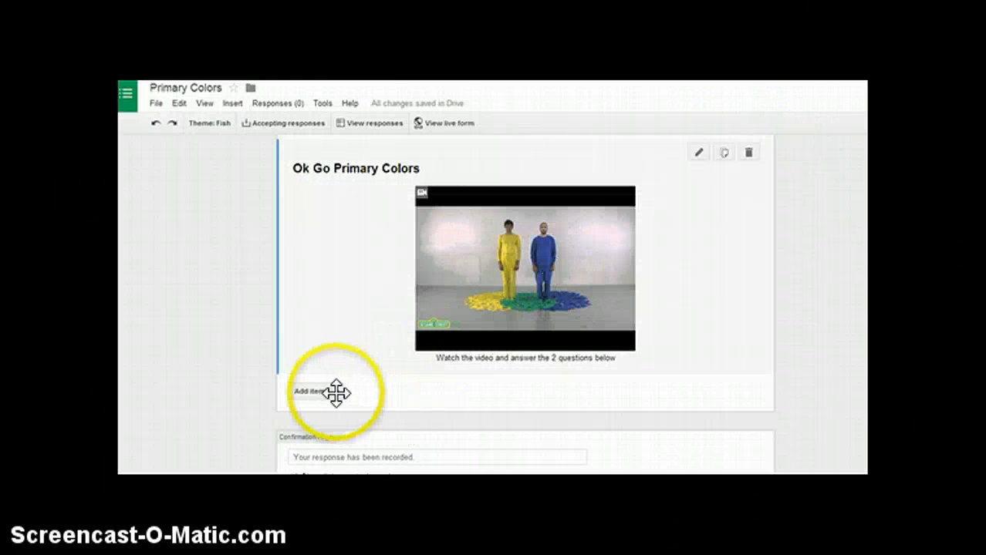
- Add the multiple-choice question "What happens when you mix red and yellow together?" with the options purple, orange and green
left_click(337, 392)
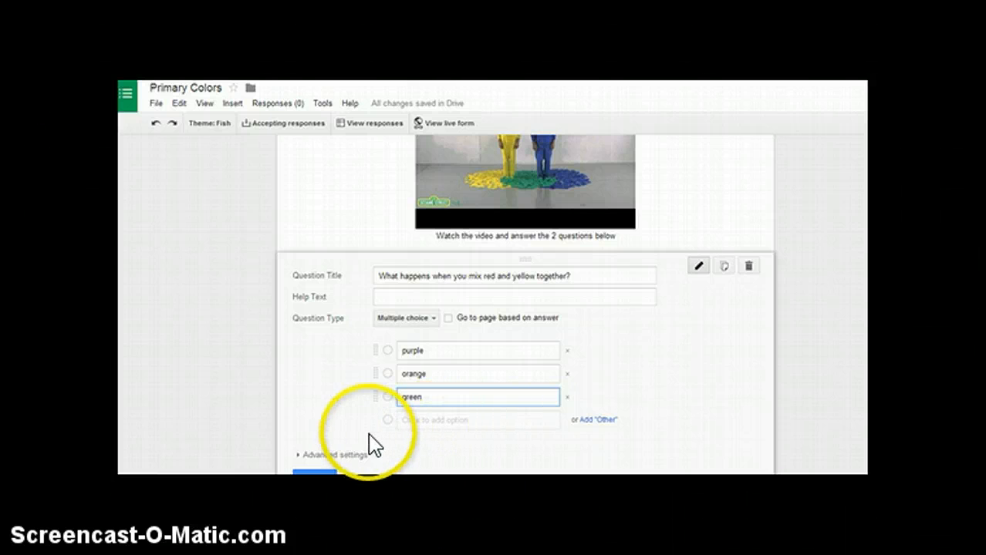
scroll(347, 428, "down", 1)
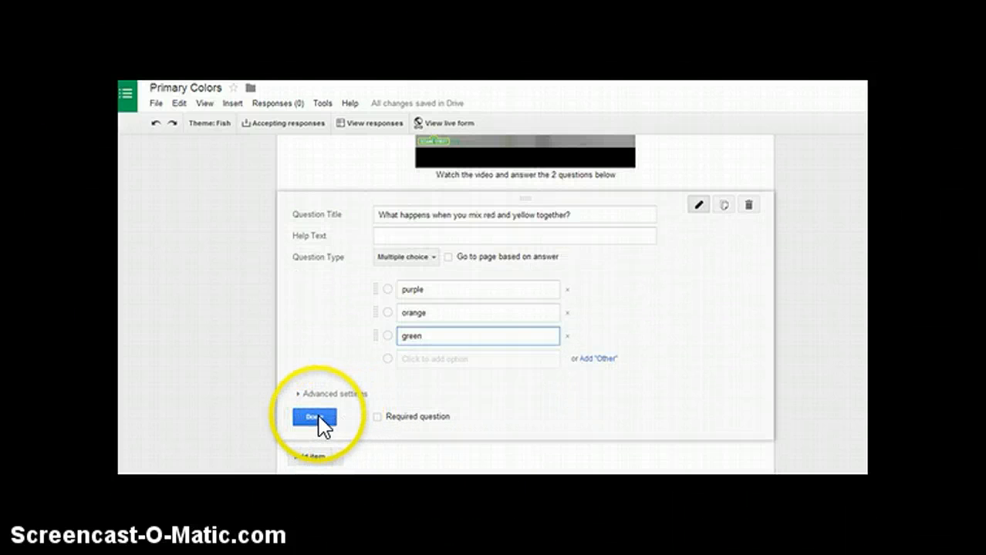
left_click(316, 419)
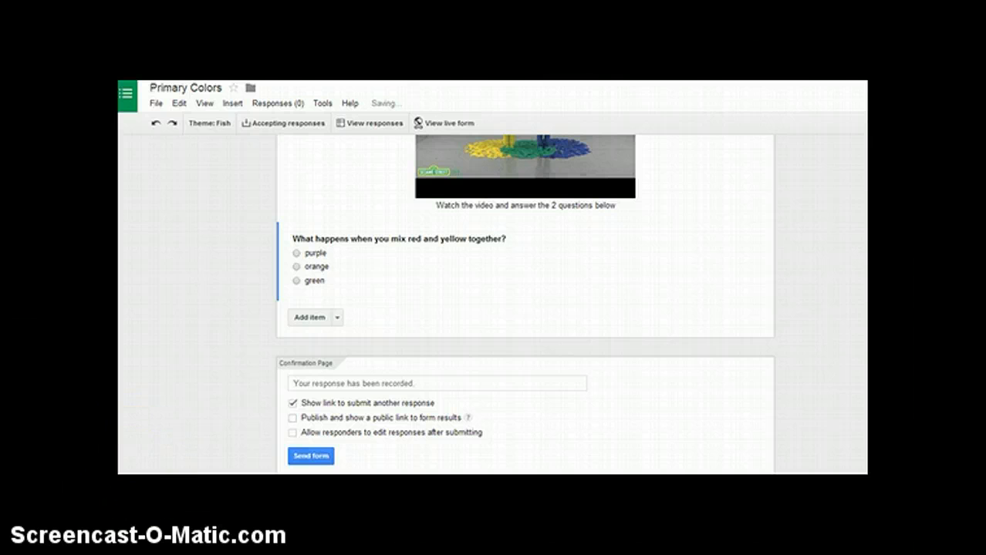
scroll(476, 316, "up", 1)
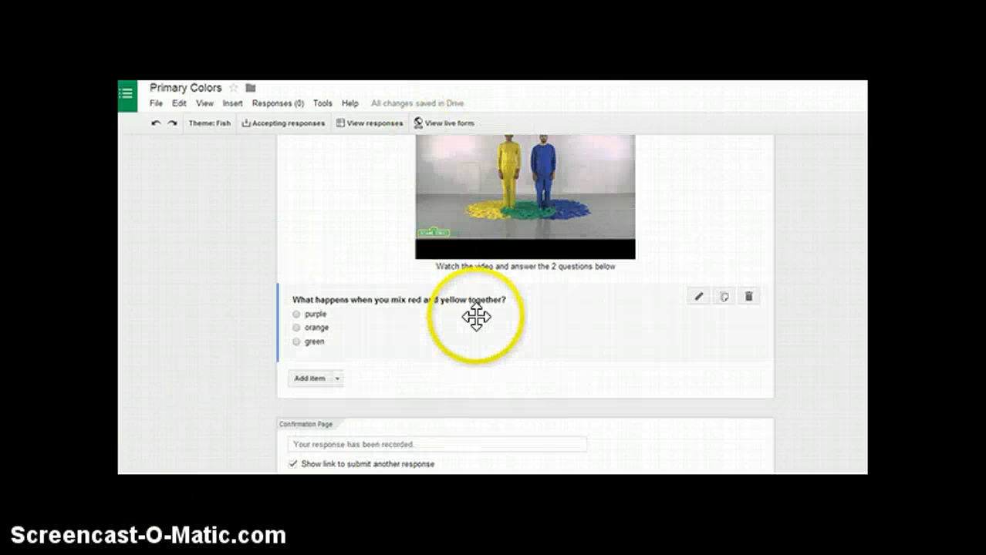
scroll(473, 316, "up", 1)
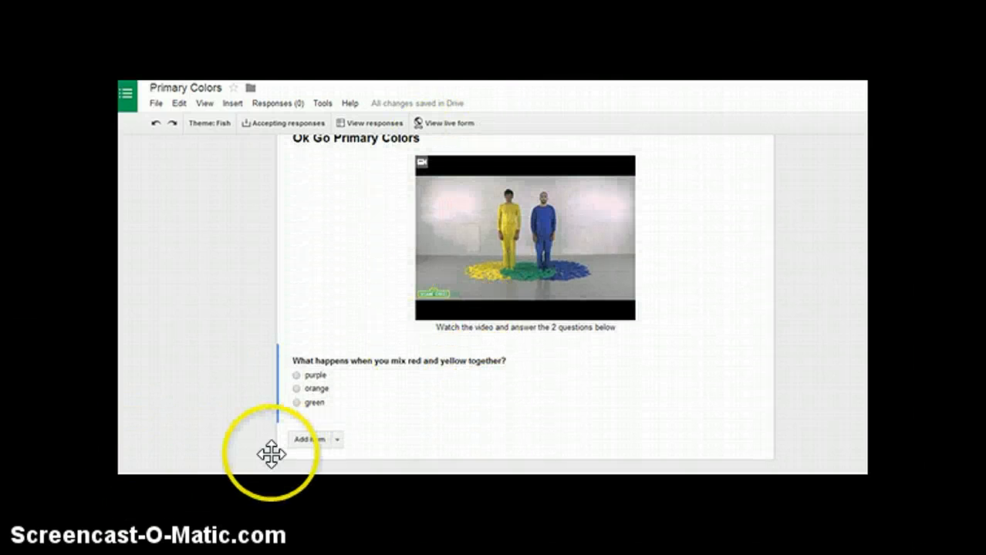
left_click(437, 388)
left_click_drag(436, 388, 429, 327)
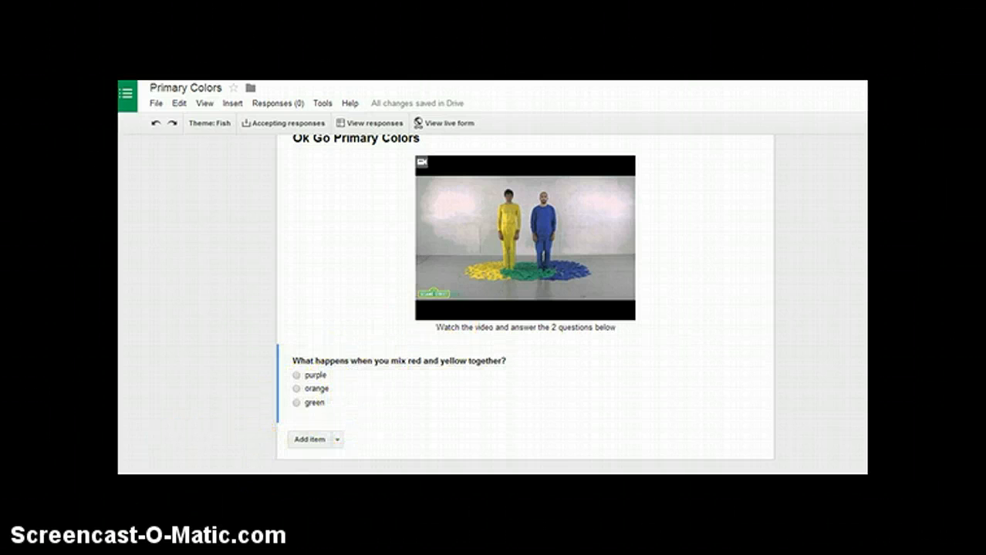
scroll(227, 381, "down", 1)
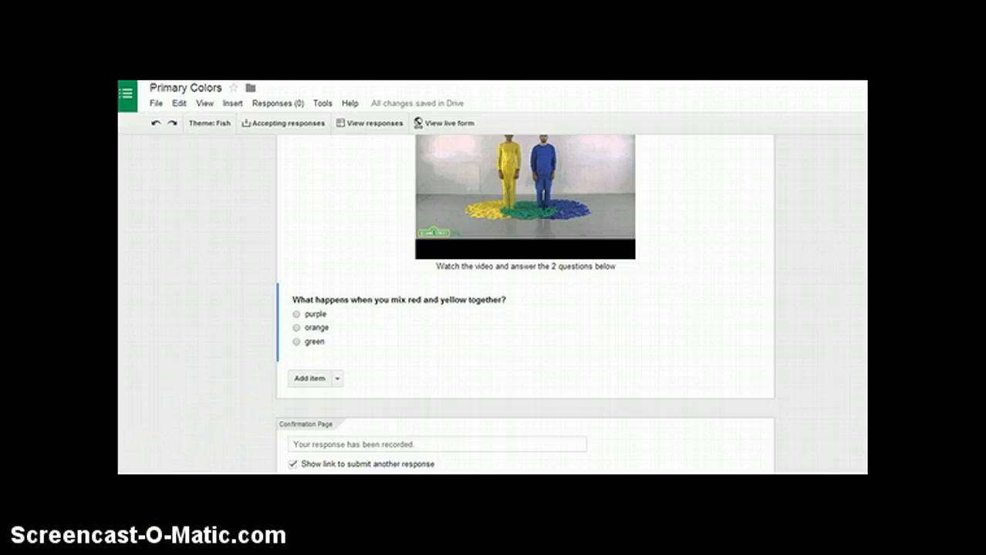
- Leave full screen, switch to Google Drive and create a new drawing
key("F11")
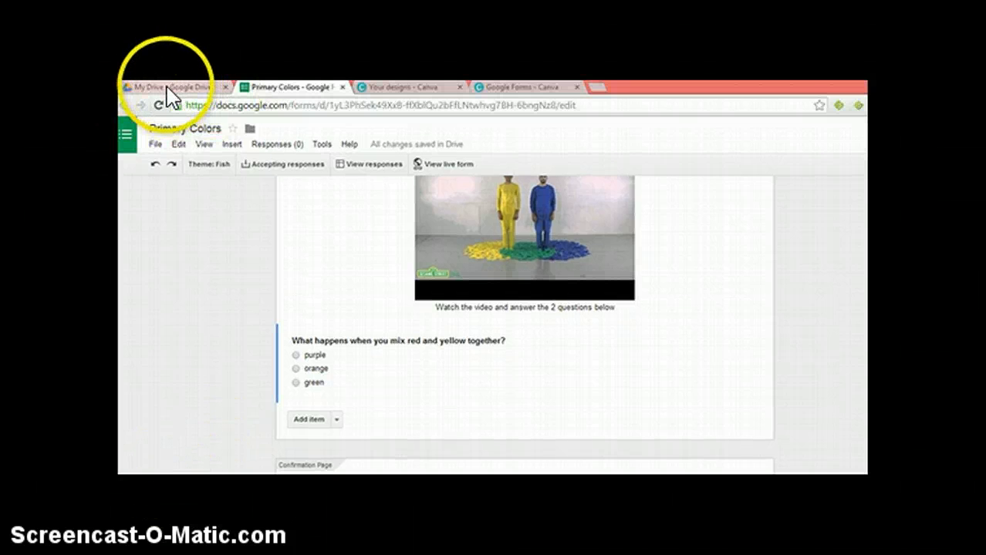
left_click(167, 88)
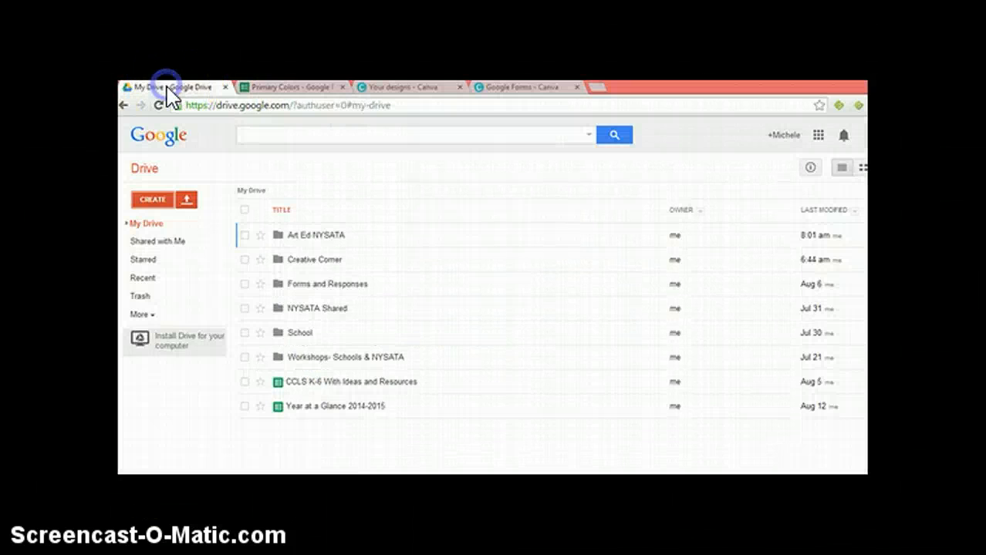
left_click(151, 200)
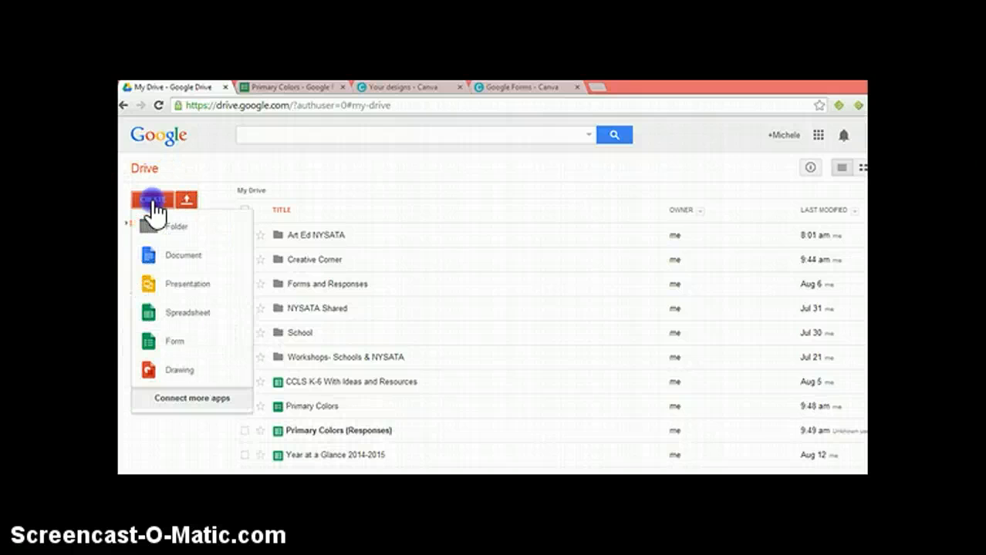
left_click(183, 372)
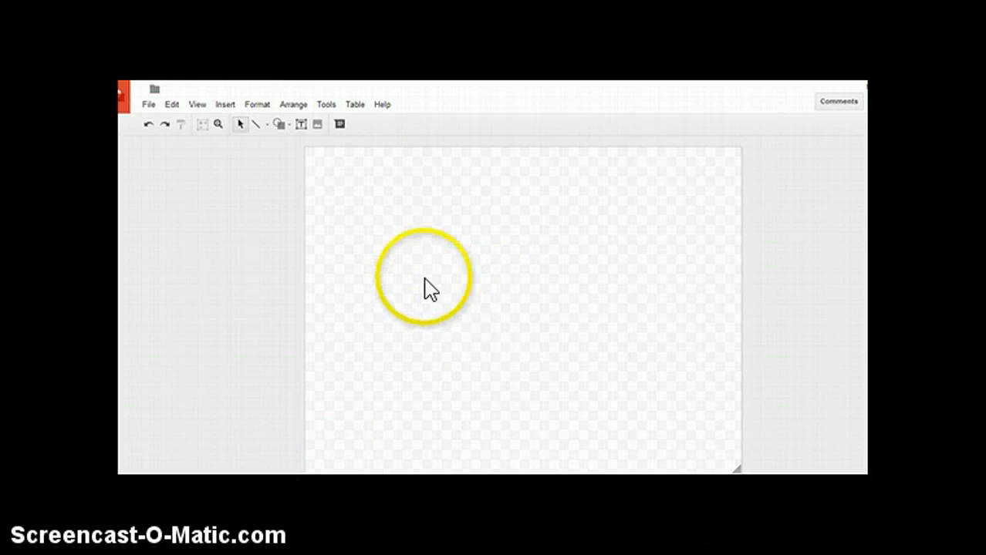
left_click(281, 124)
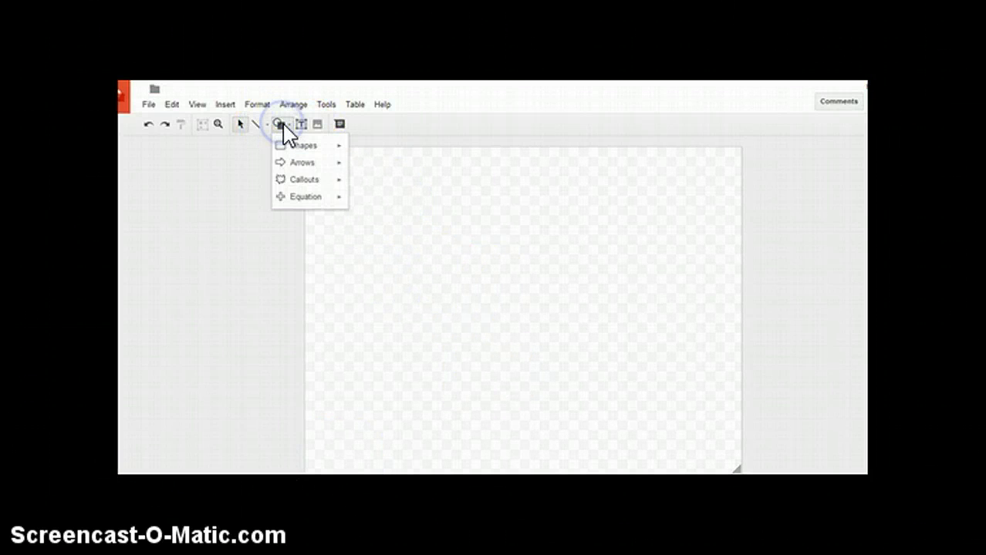
mouse_move(293, 148)
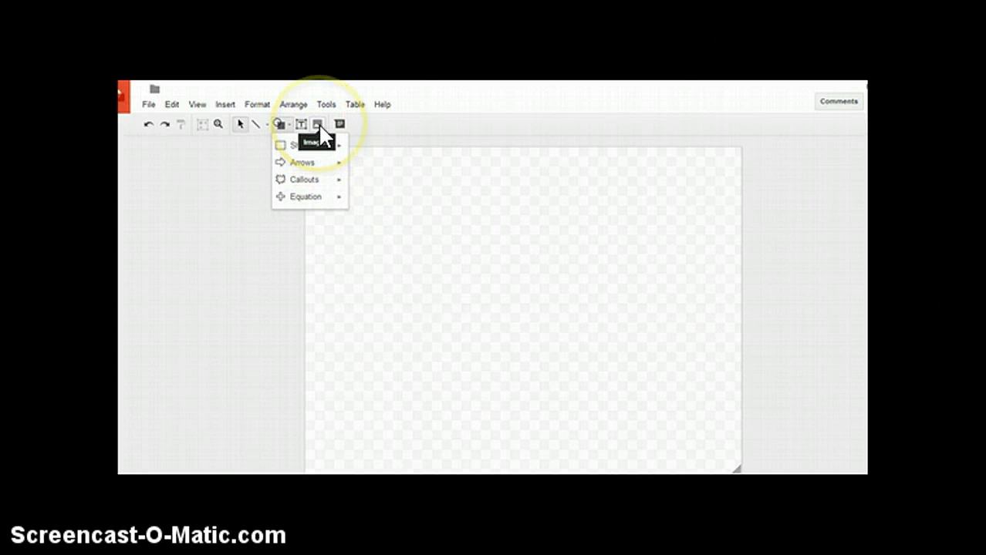
left_click(319, 127)
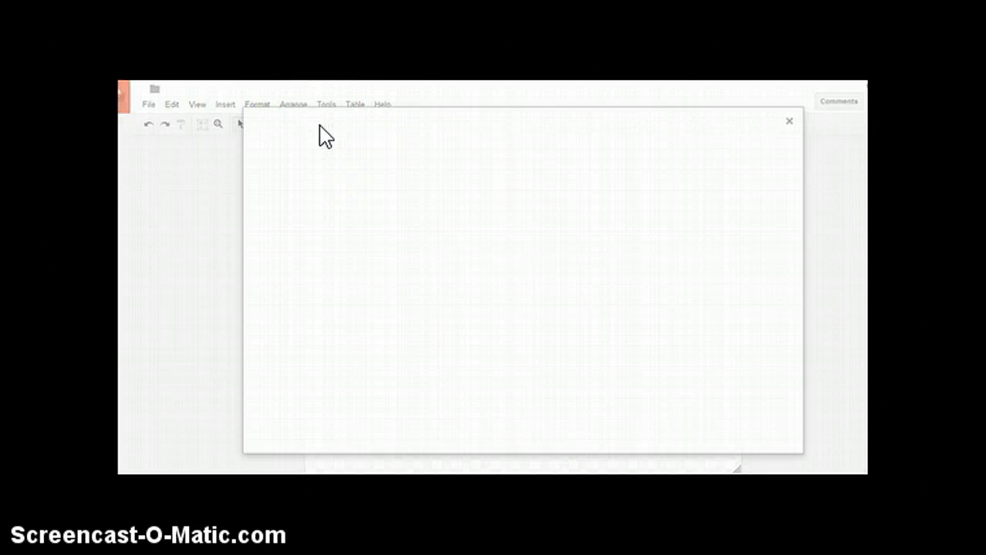
left_click(790, 122)
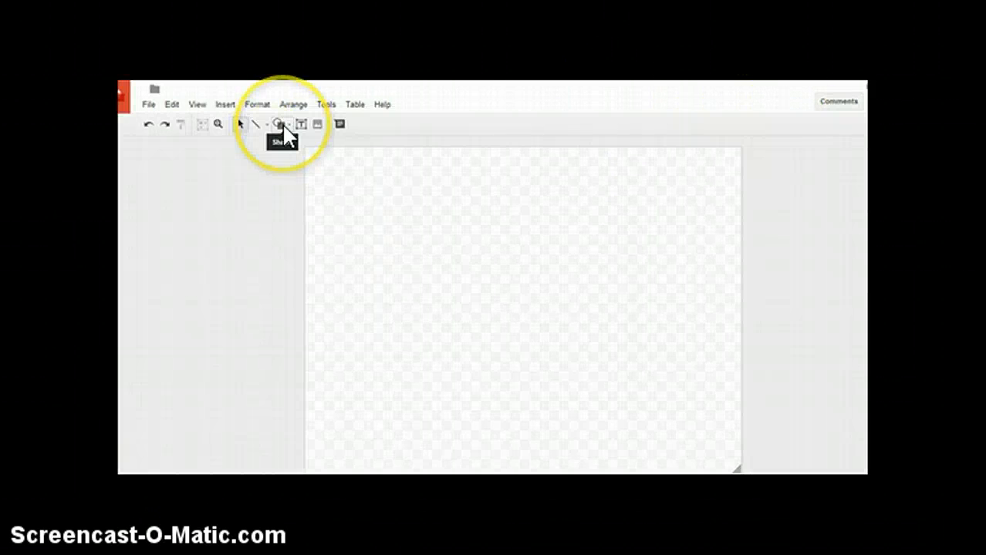
- Draw an oval shape near the upper-left corner of the canvas
left_click(280, 125)
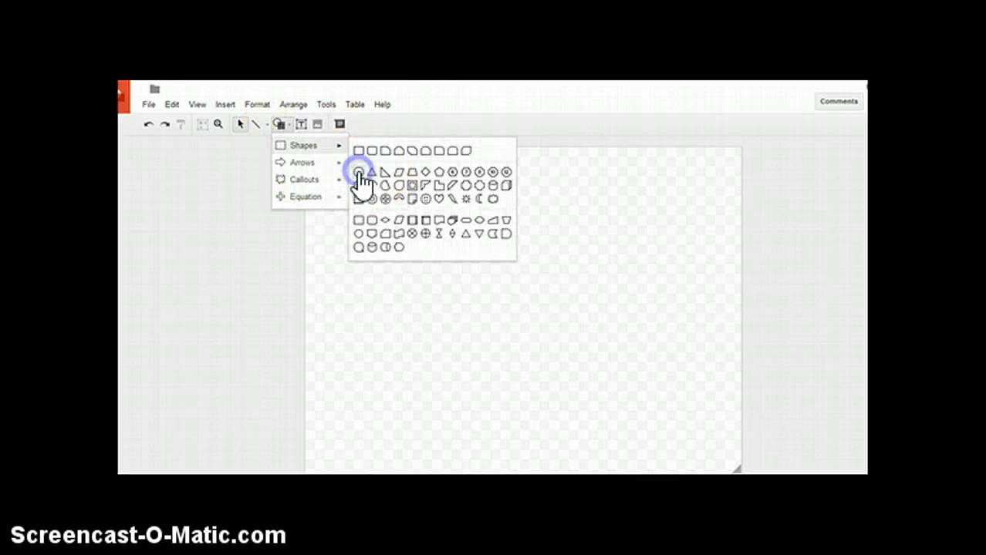
left_click(359, 172)
left_click_drag(340, 185, 406, 250)
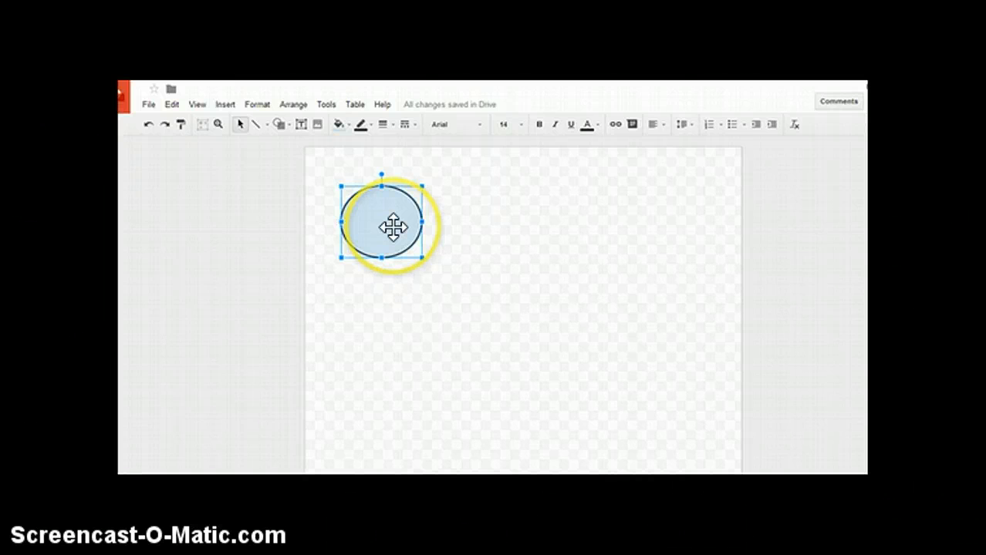
- Duplicate the oval and place the copy to its right at the same height, leaving a gap between them
left_click_drag(394, 227, 400, 232)
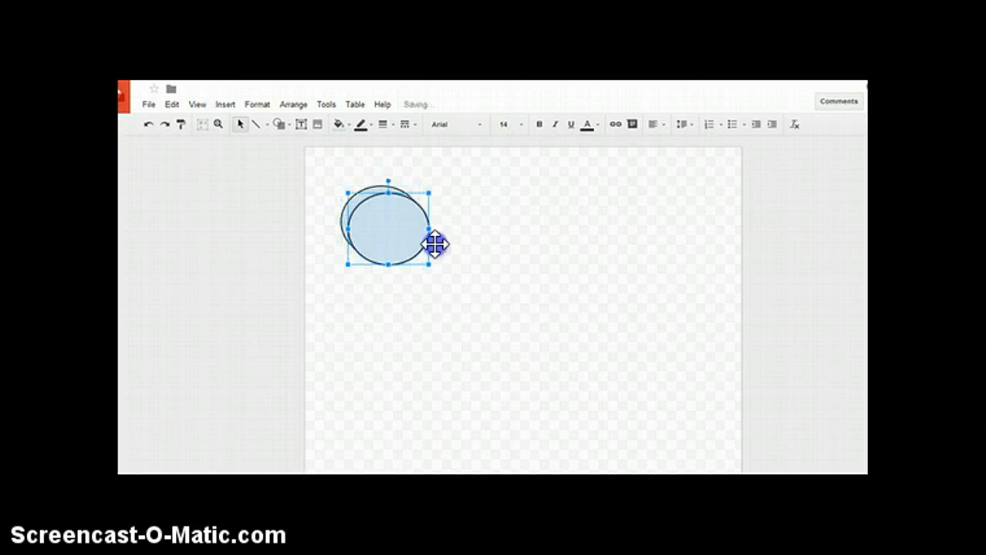
left_click(171, 104)
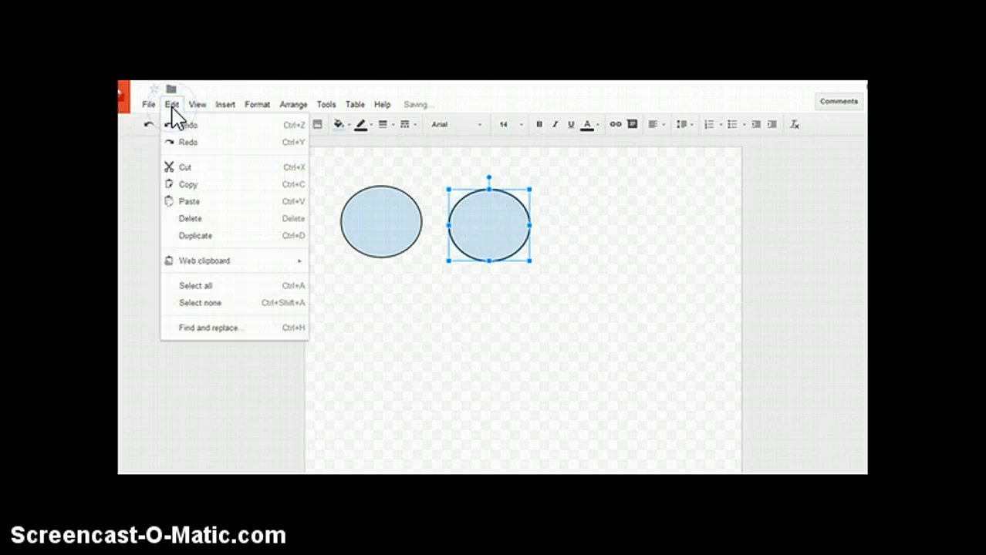
left_click(506, 226)
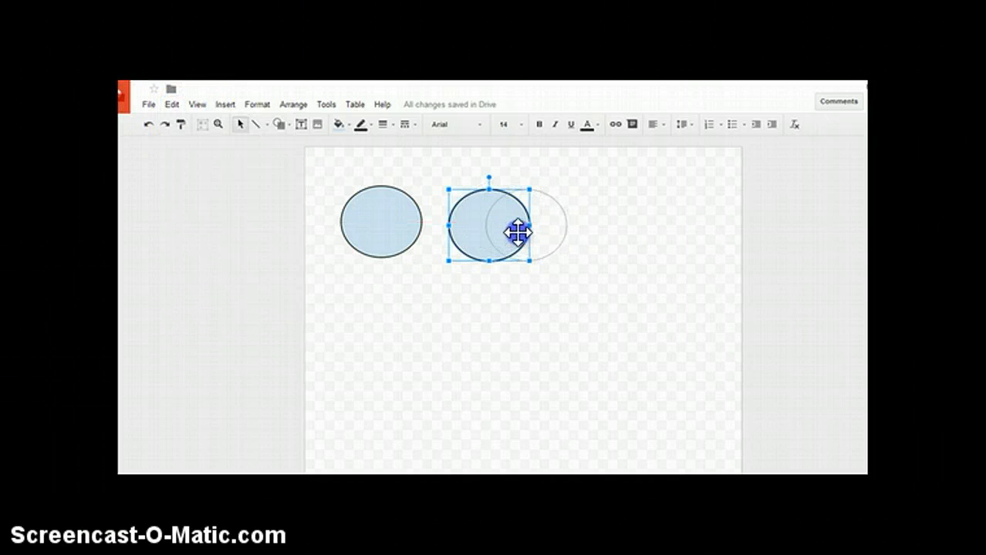
left_click_drag(516, 231, 516, 231)
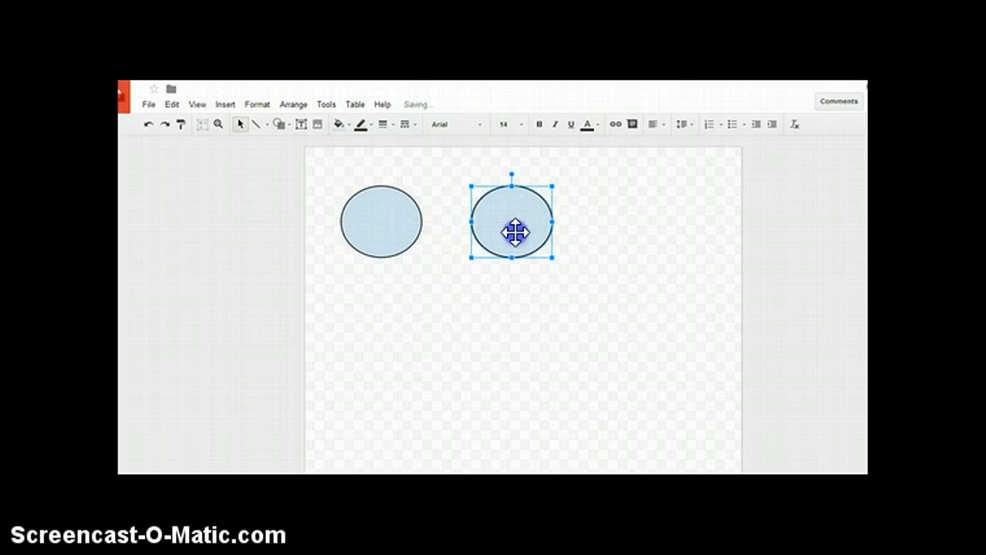
left_click_drag(455, 238, 451, 237)
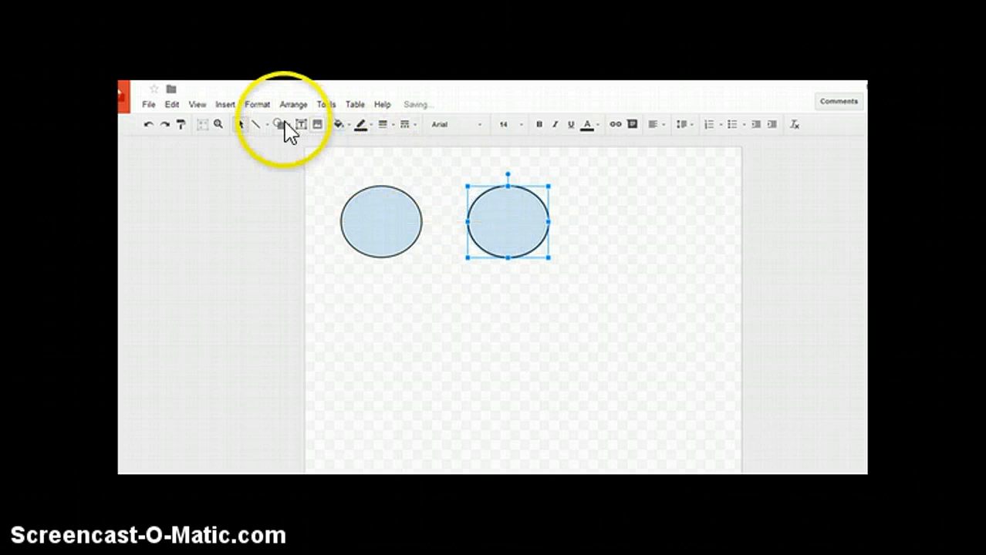
- Draw a plus equation shape and centre it in the gap between the two ovals
left_click(281, 125)
mouse_move(286, 197)
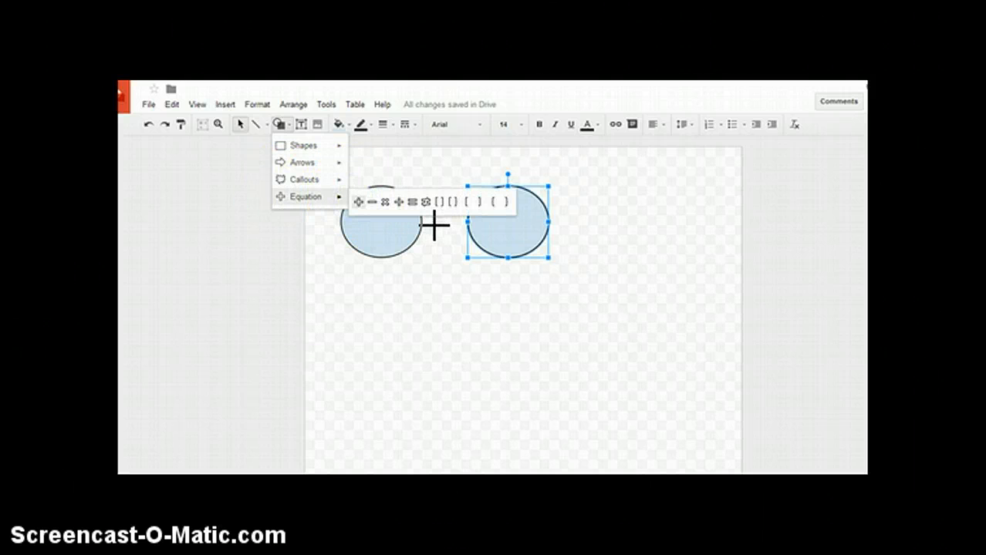
mouse_move(434, 209)
left_mouse_down()
mouse_move(455, 242)
mouse_move(482, 253)
left_mouse_up()
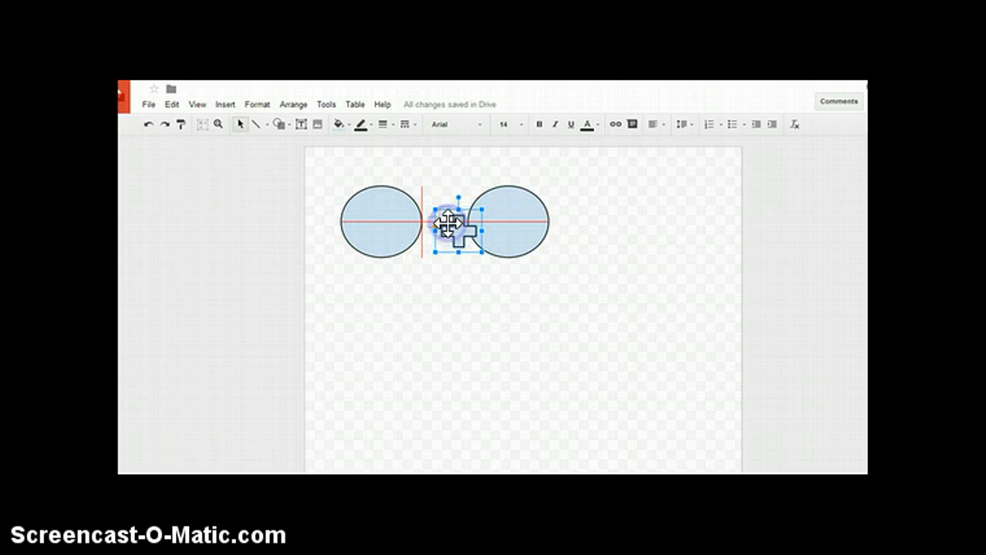
left_click_drag(447, 224, 435, 224)
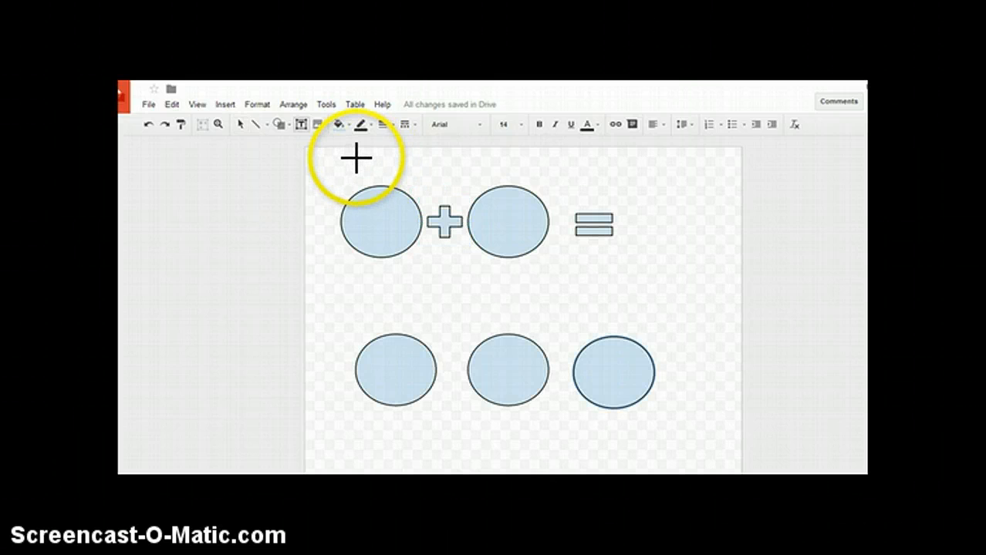
- Draw a wide text box for the title across the canvas, just above the upper row of shapes
left_click(371, 179)
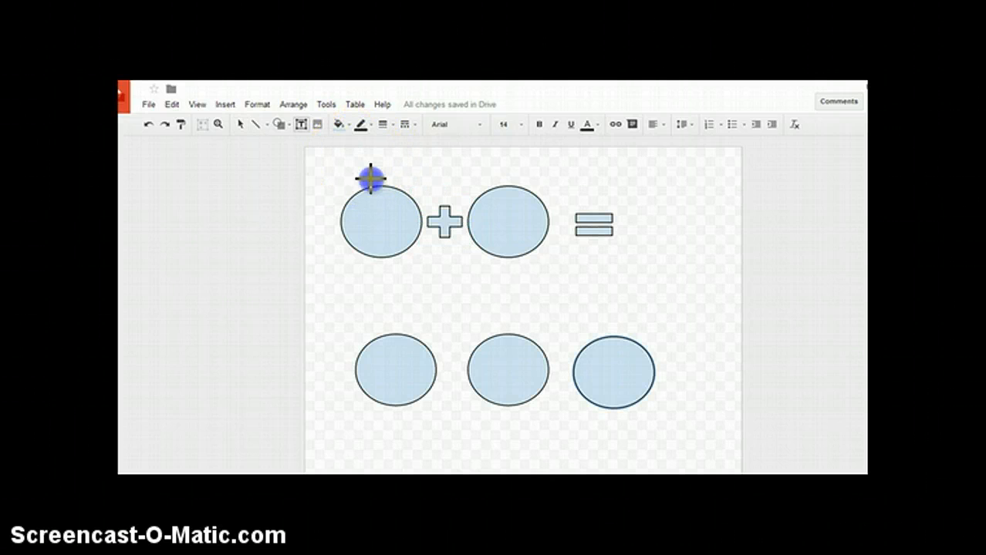
left_click_drag(370, 179, 674, 187)
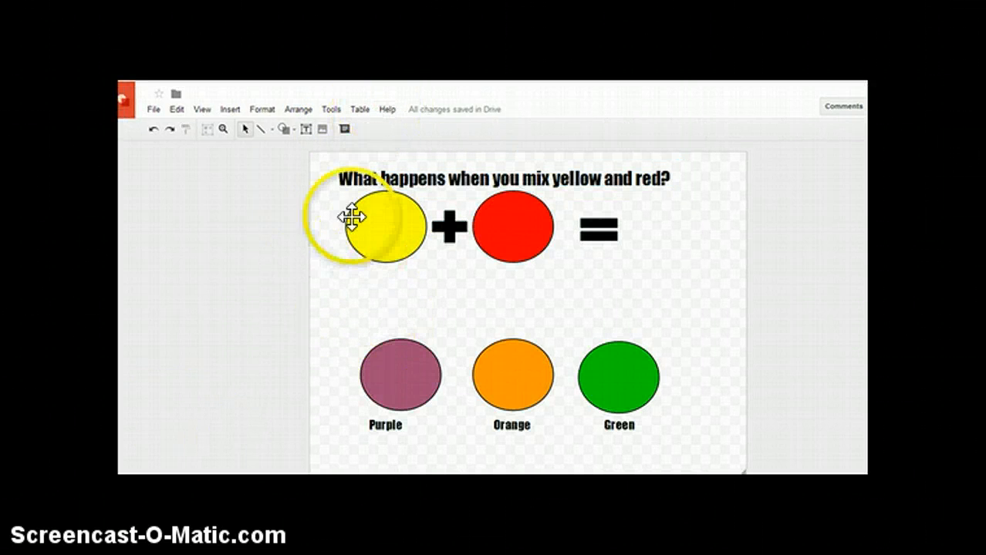
left_click(306, 129)
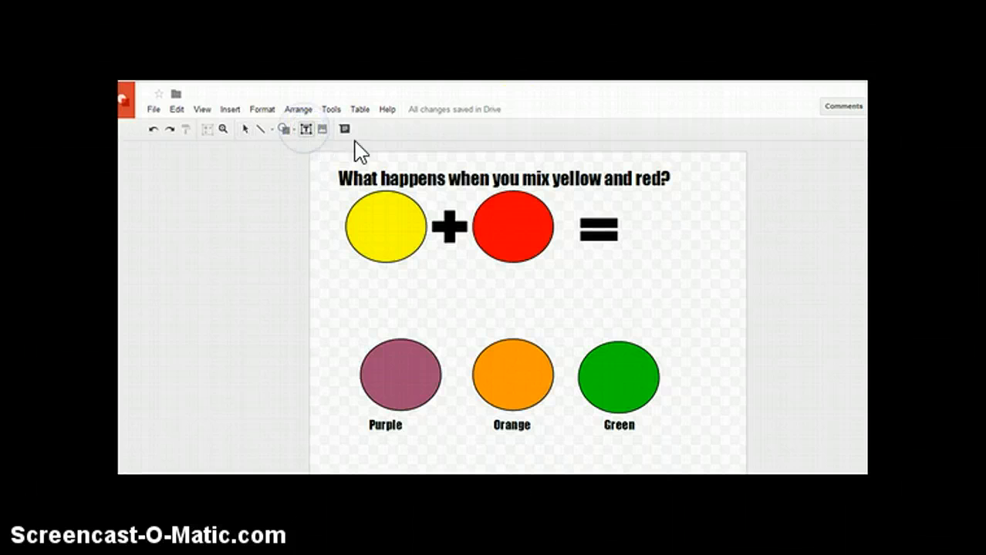
left_click(448, 179)
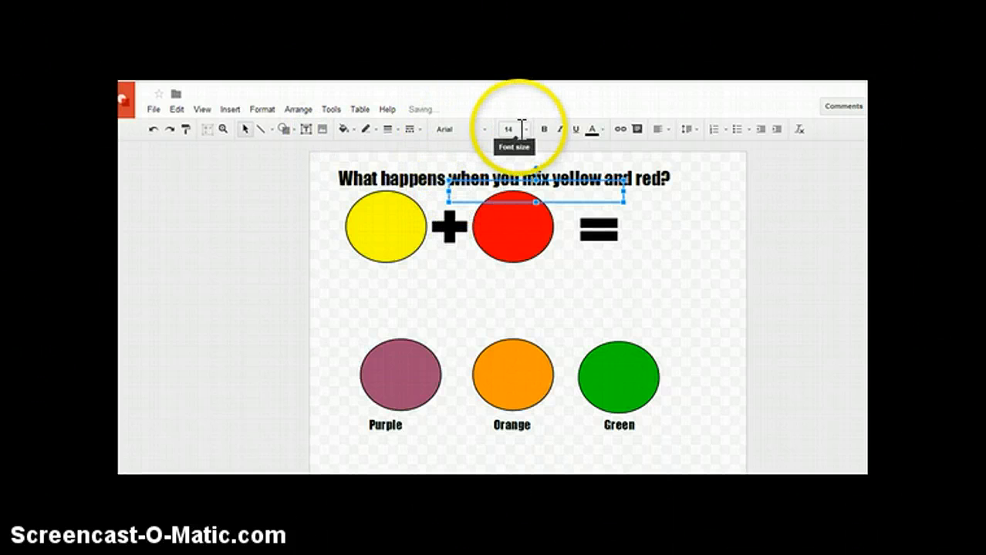
left_click(381, 250)
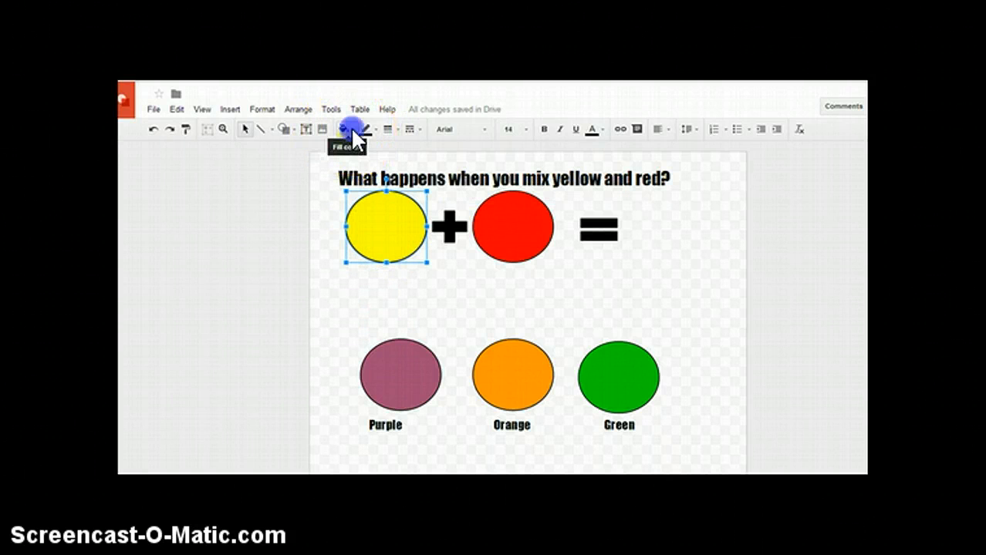
left_click(344, 129)
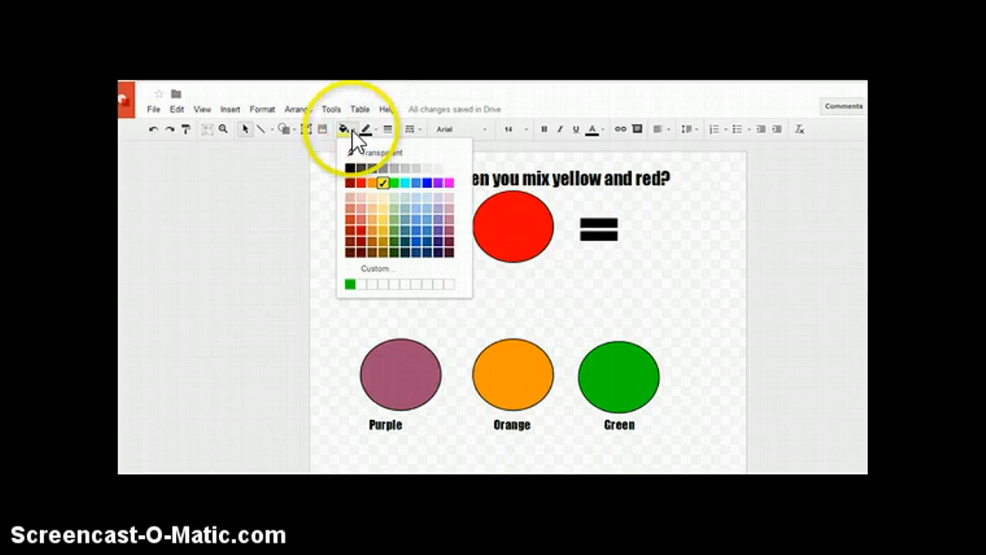
- Rename the drawing as Primary color #1
left_click(153, 109)
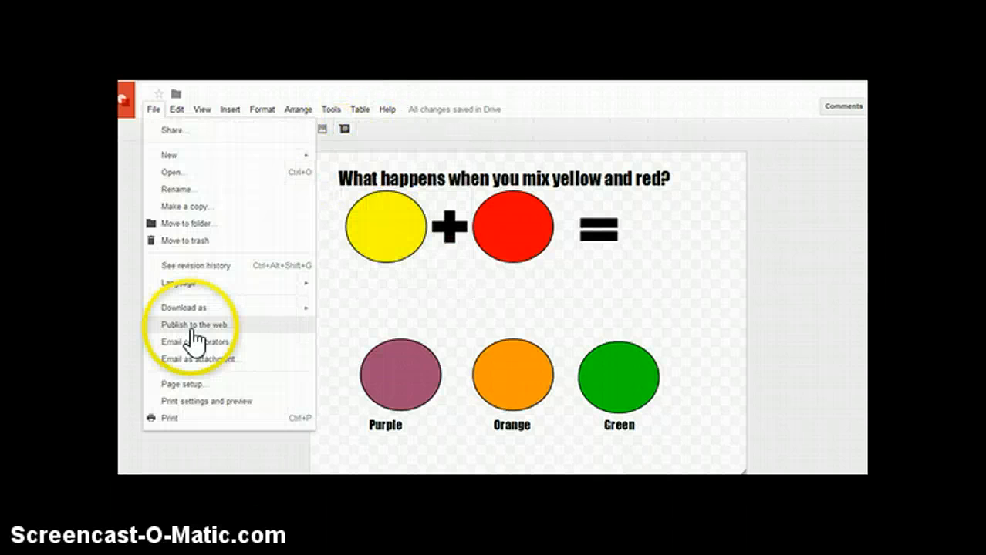
mouse_move(177, 108)
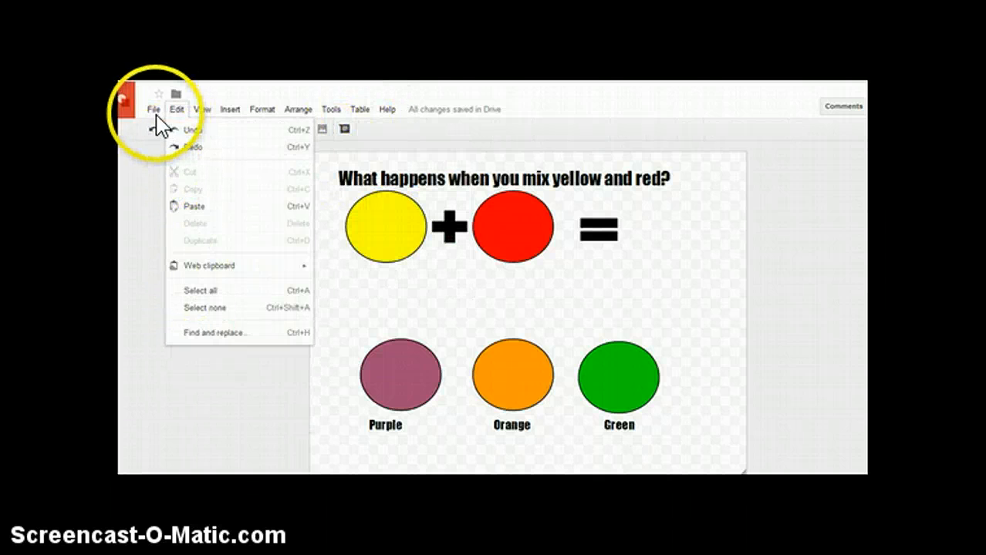
left_click(169, 189)
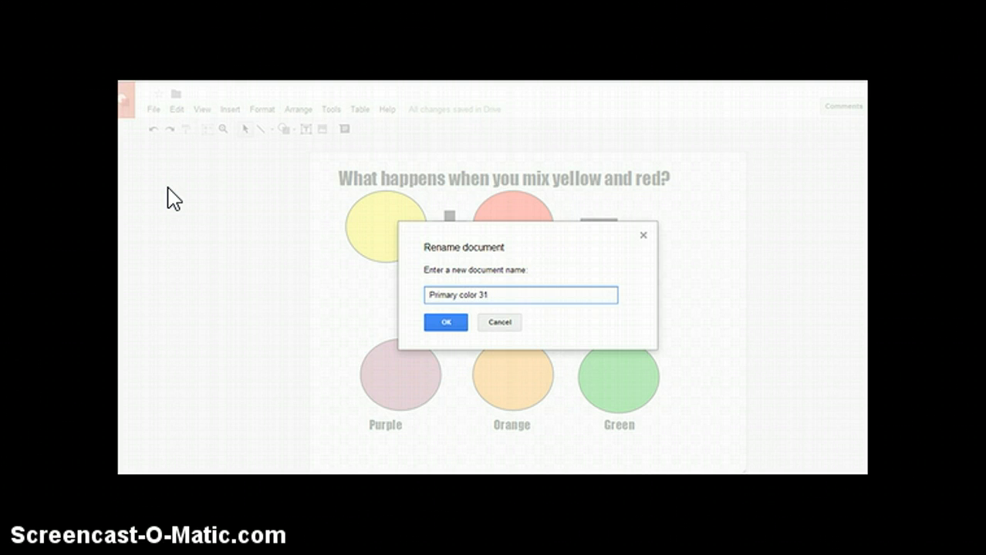
left_click(437, 327)
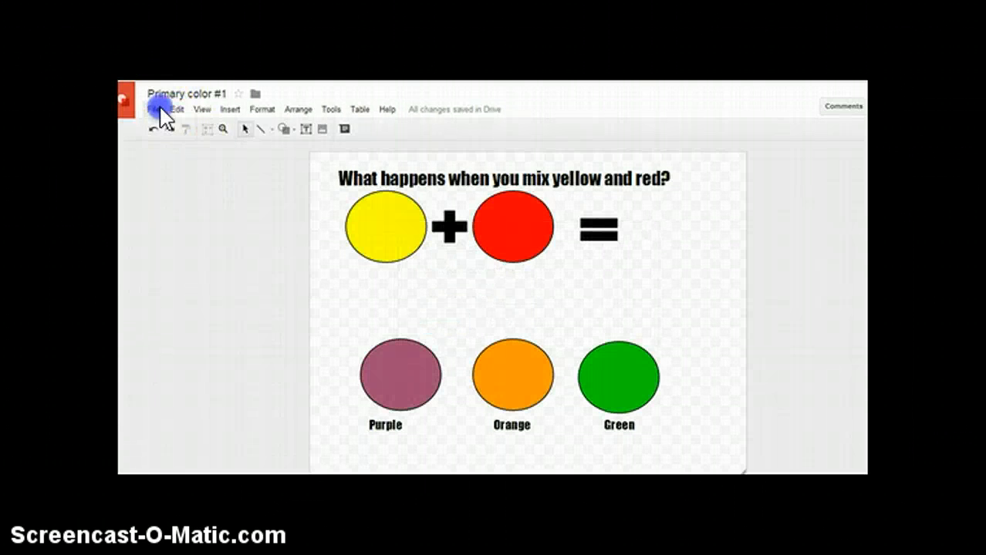
- Download the drawing as a JPEG image and show the downloaded file in its folder
left_click(155, 109)
mouse_move(173, 308)
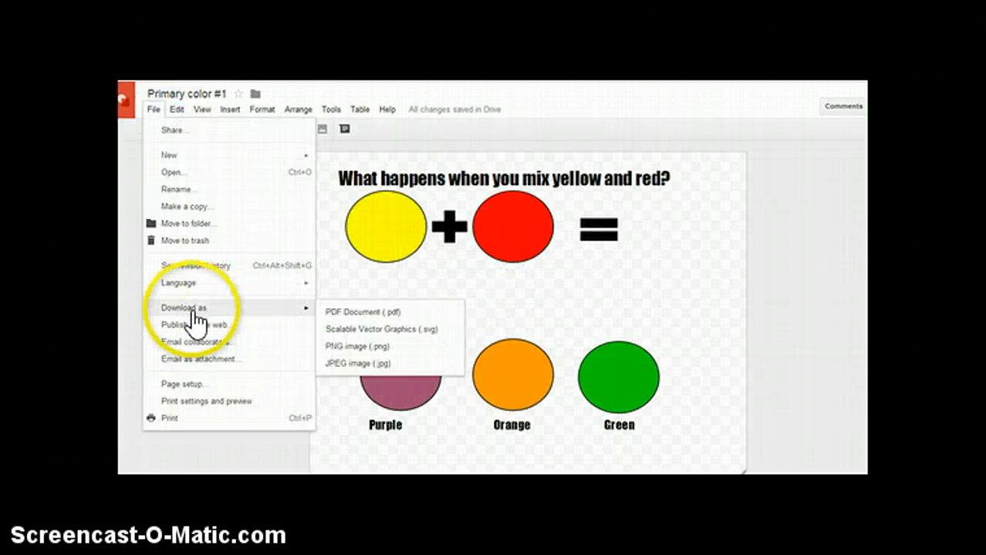
left_click(349, 364)
left_click(153, 439)
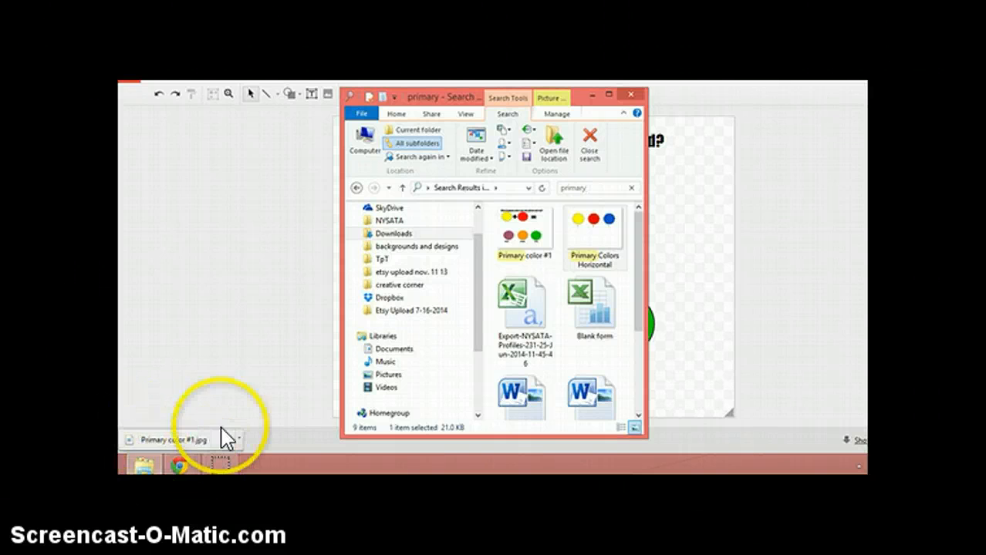
mouse_move(145, 467)
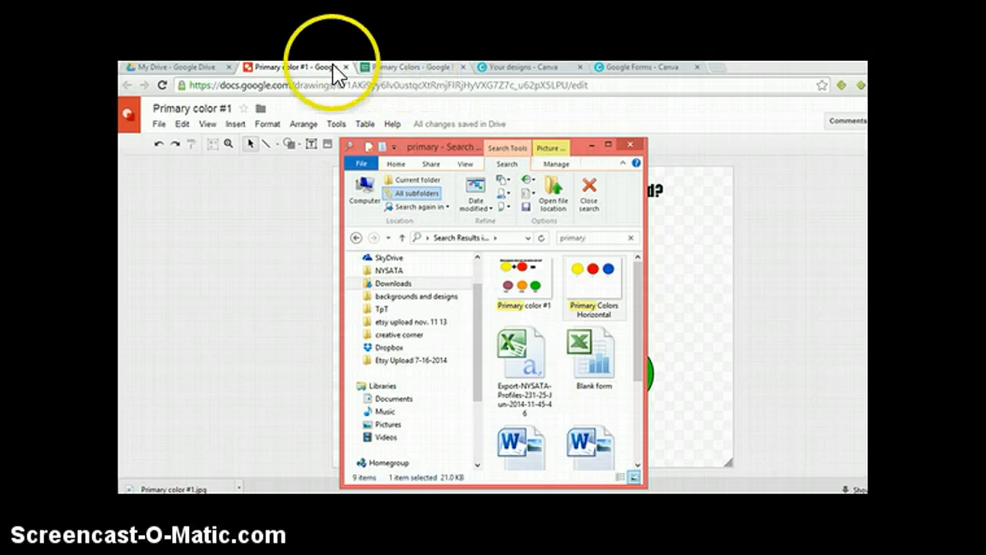
- Switch to the Primary Colors form and add an image item, choosing to upload the picture
left_click(371, 76)
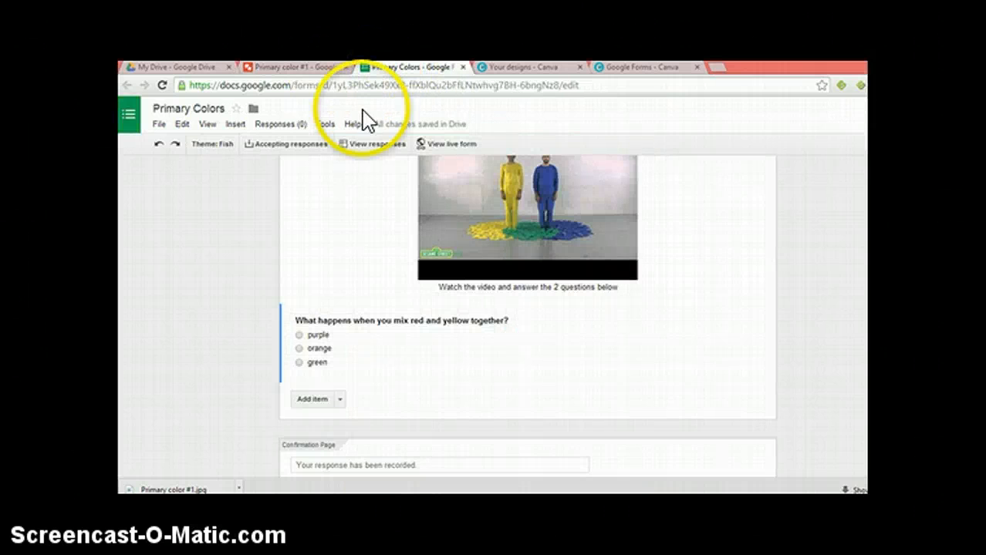
left_click(339, 401)
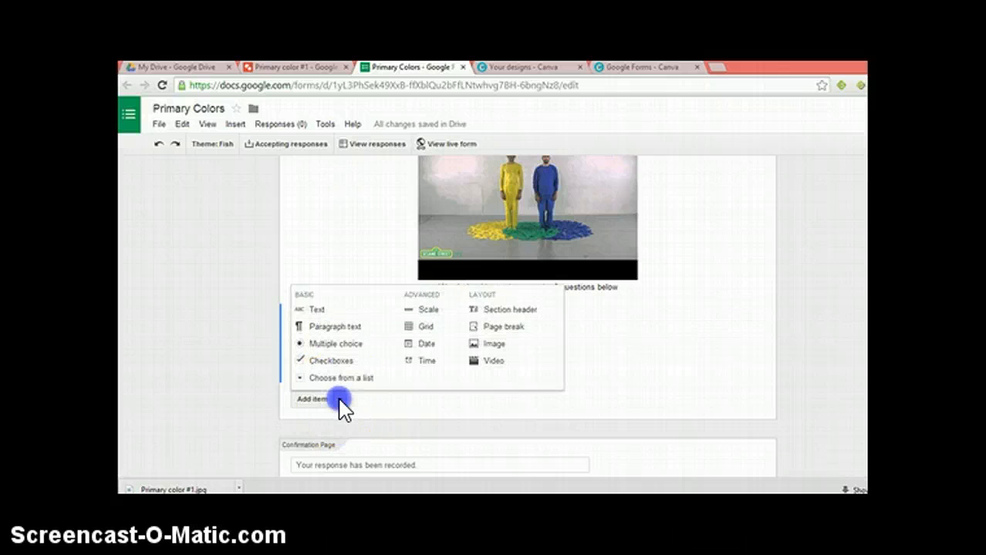
left_click(494, 347)
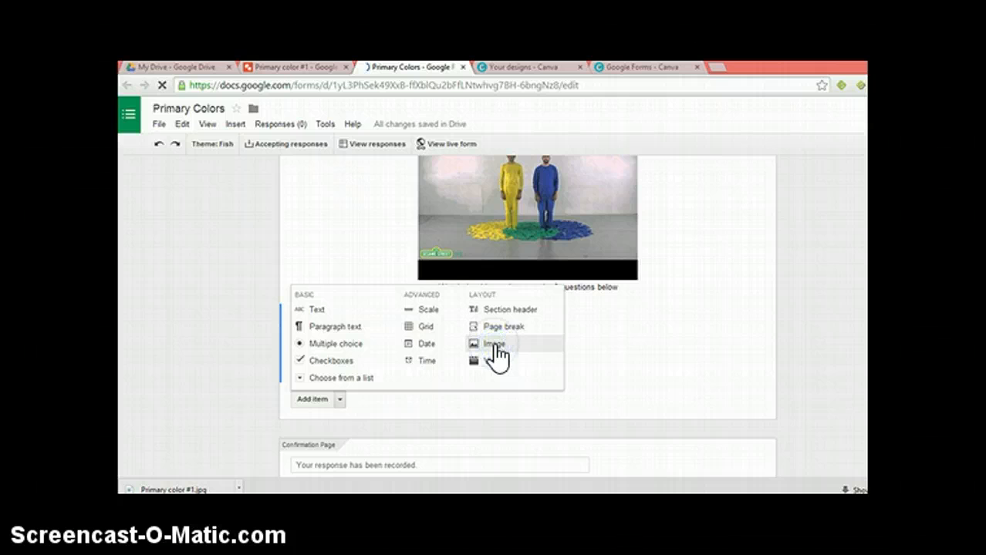
left_click(495, 347)
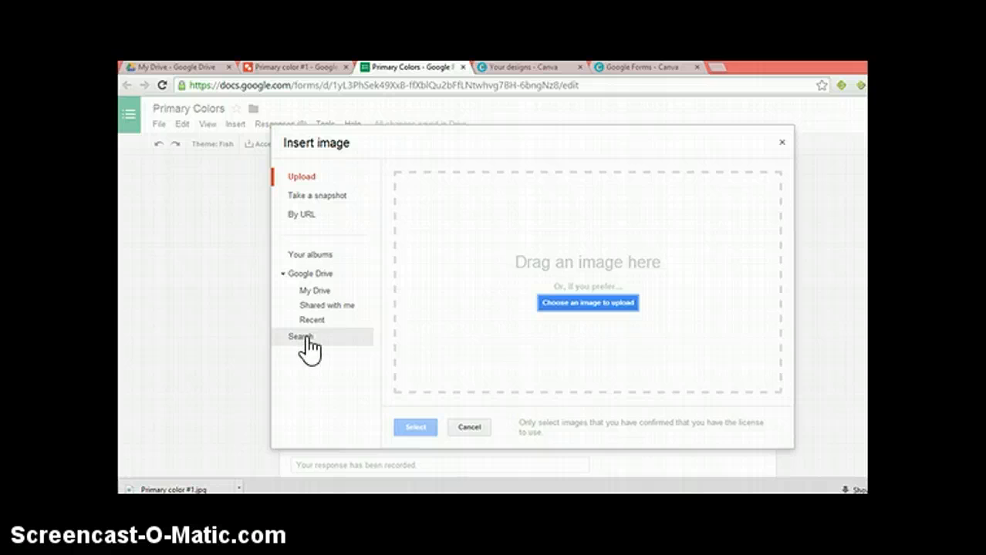
left_click(304, 179)
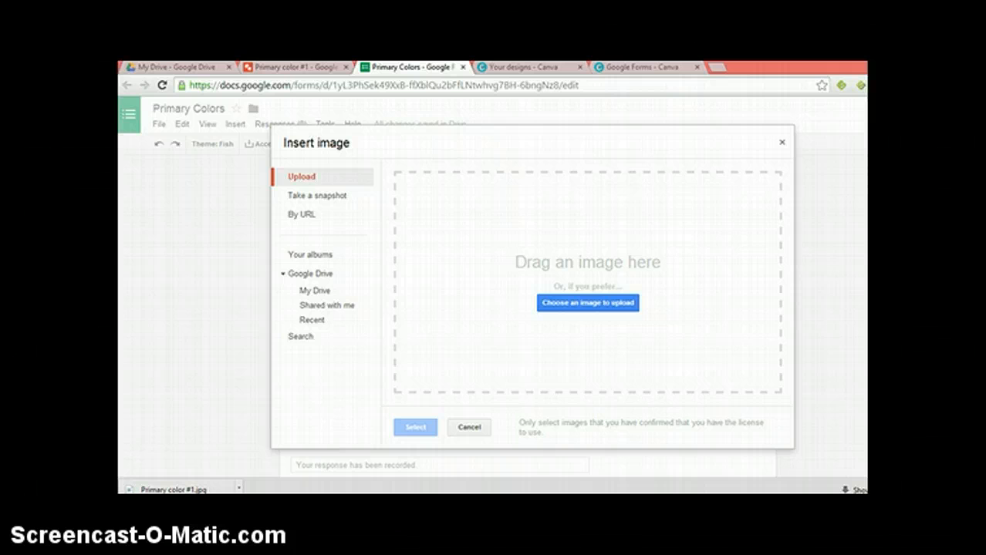
- Bring the file window beside the Insert image dialog and upload the Primary color #1 picture from it
key("alt+Tab")
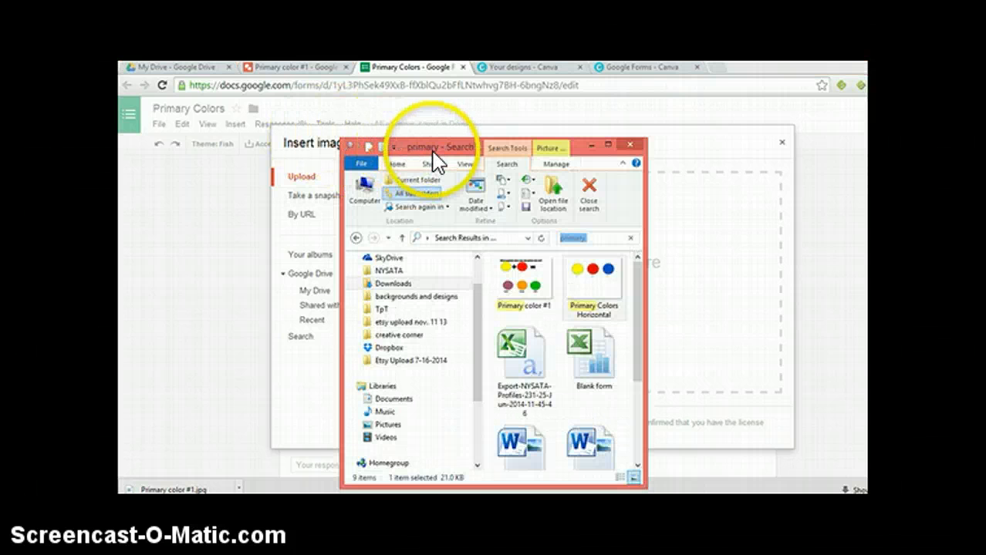
left_click_drag(432, 153, 238, 128)
left_click(323, 264)
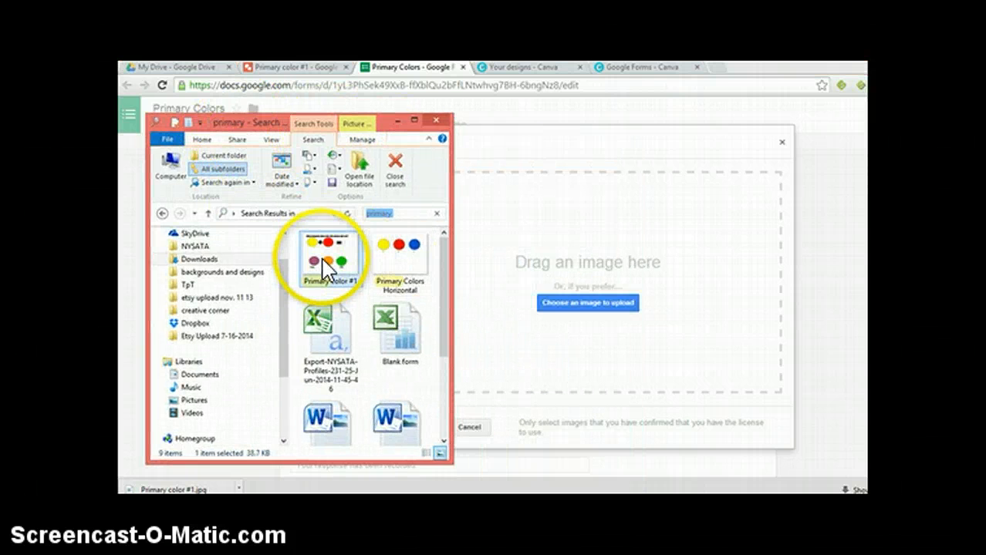
left_click_drag(324, 266, 572, 285)
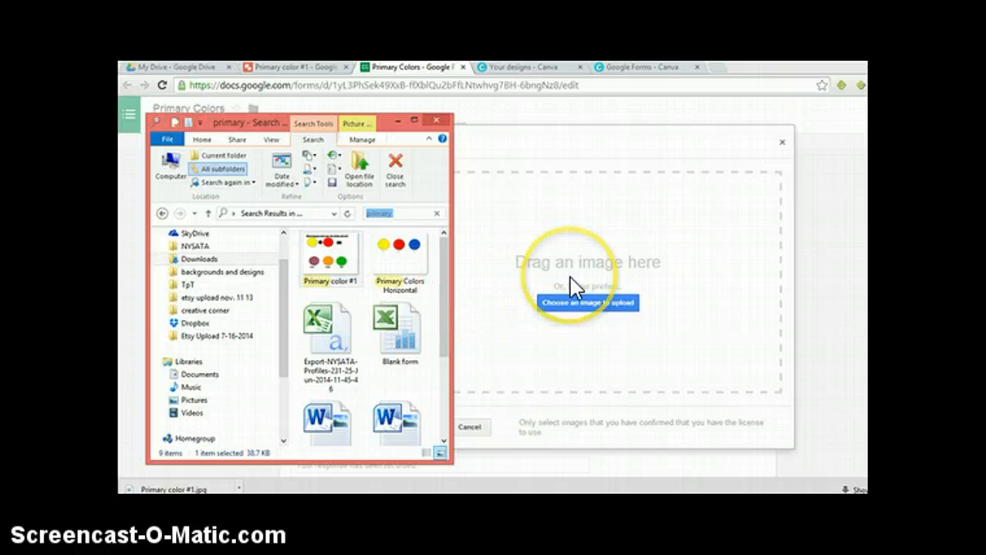
left_click(570, 277)
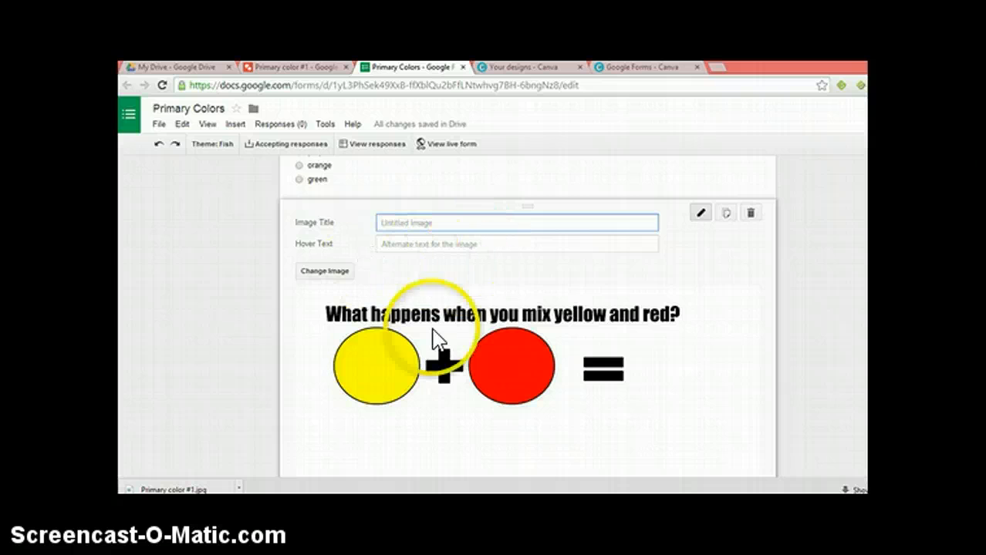
- Title the inserted image "Question 1" and finish editing the image item
scroll(515, 297, "down", 1)
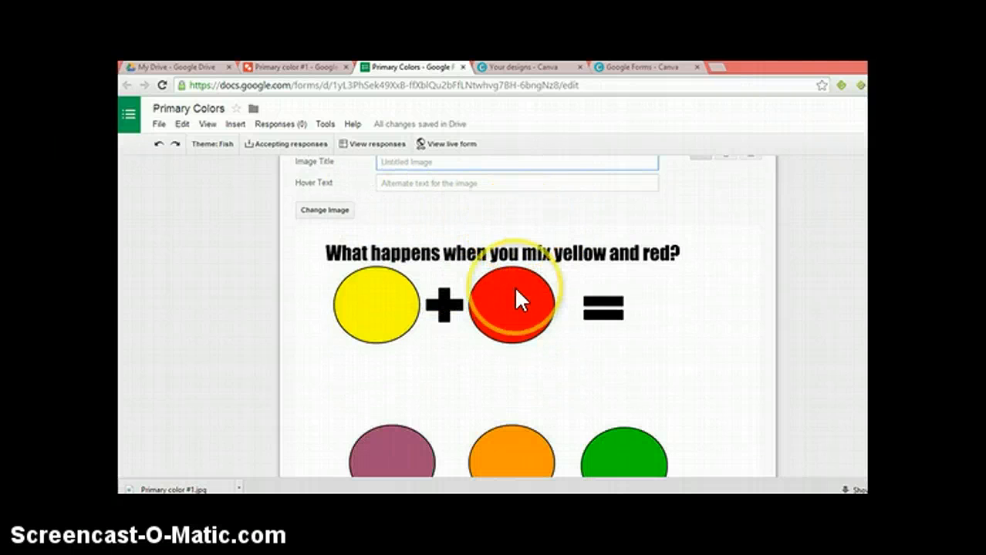
scroll(515, 296, "up", 1)
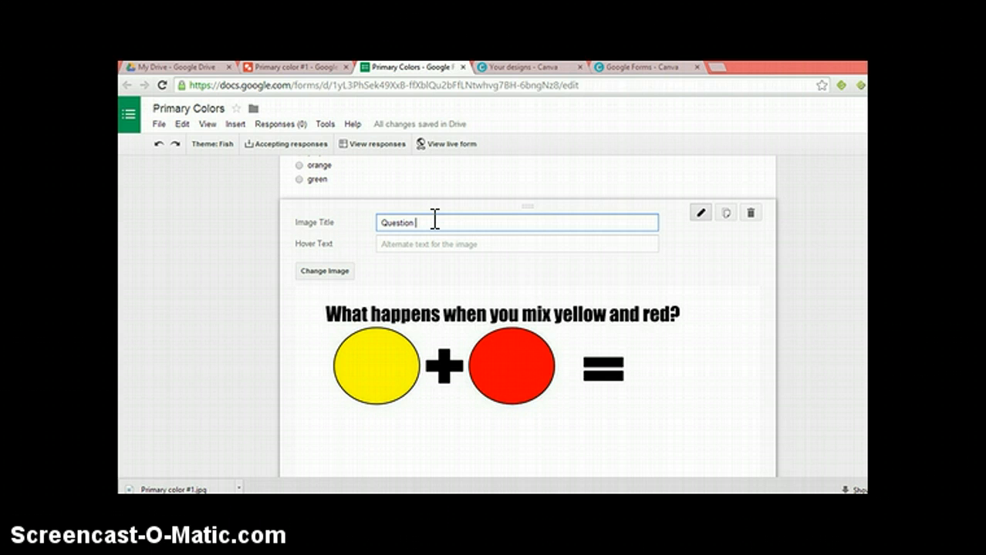
scroll(436, 247, "down", 1)
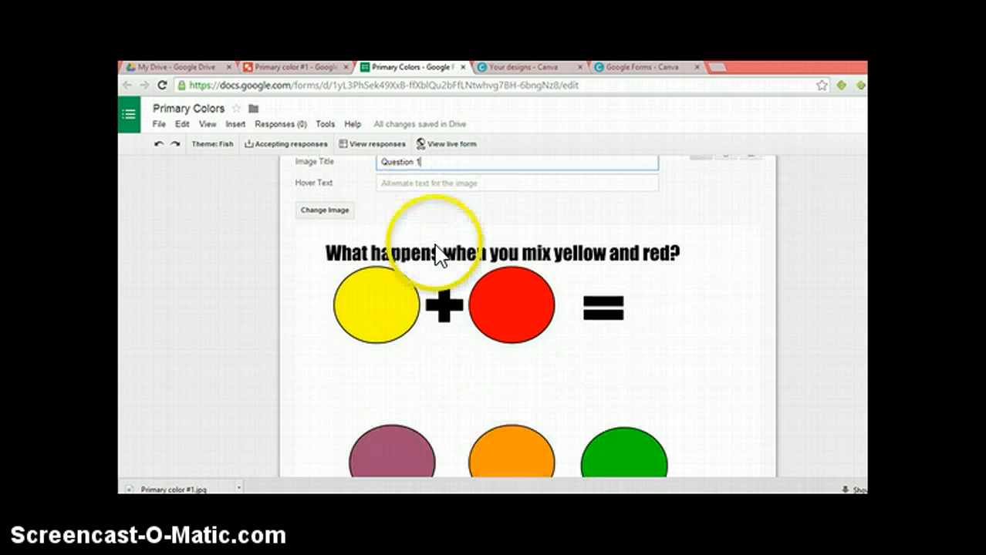
scroll(455, 309, "down", 1)
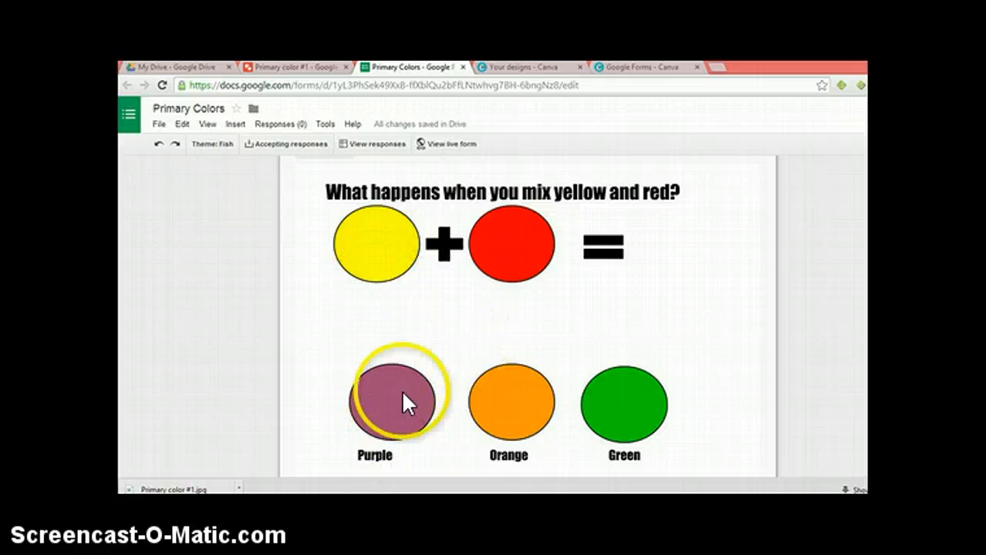
scroll(501, 339, "down", 1)
scroll(455, 360, "down", 2)
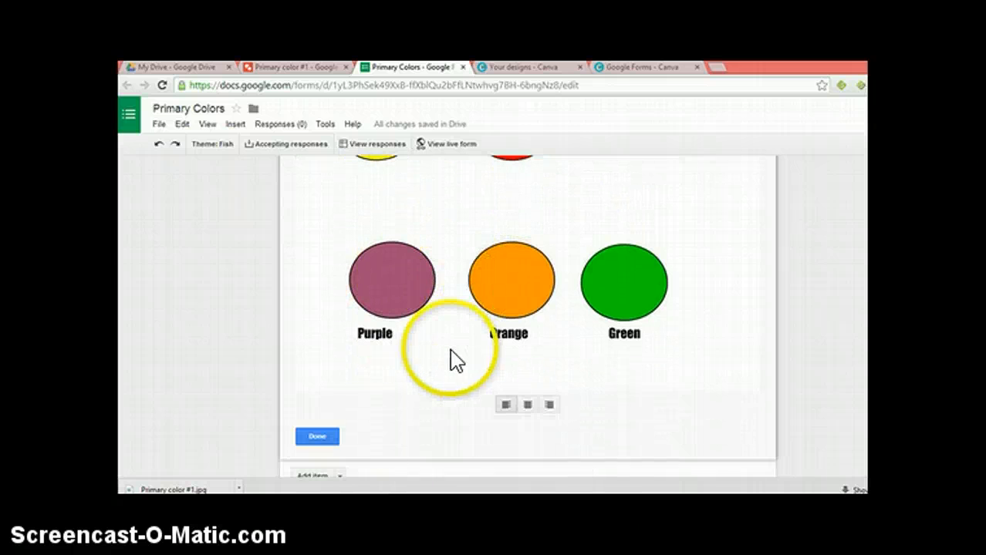
left_click(307, 376)
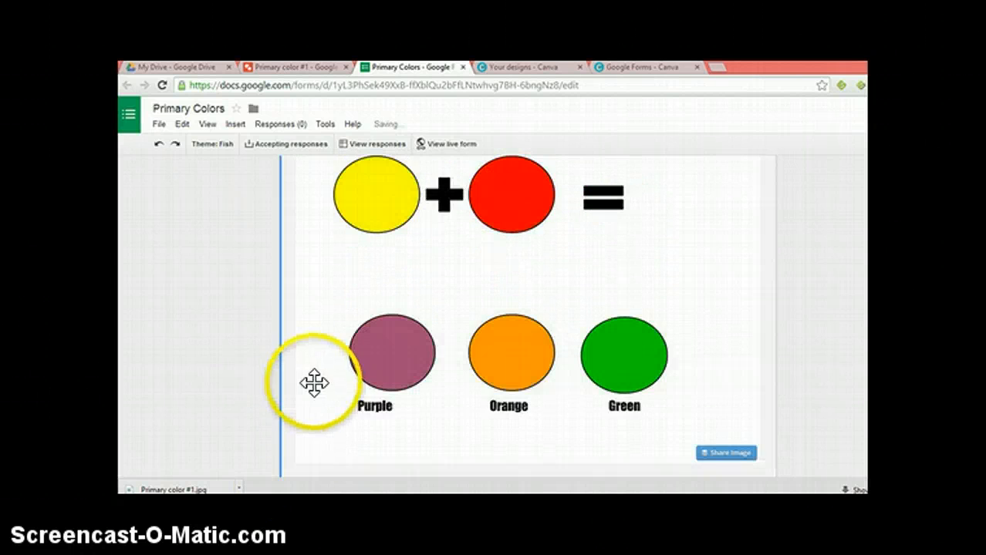
- Try to move the "What happens when you mix red and yellow together?" question below the Question 1 image, and look over the form
scroll(379, 379, "up", 3)
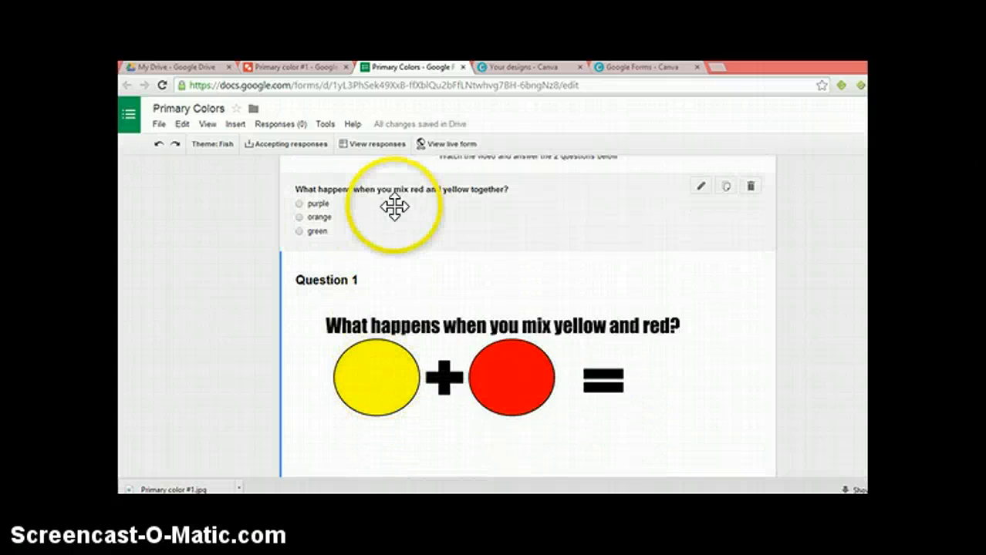
left_click_drag(392, 205, 373, 287)
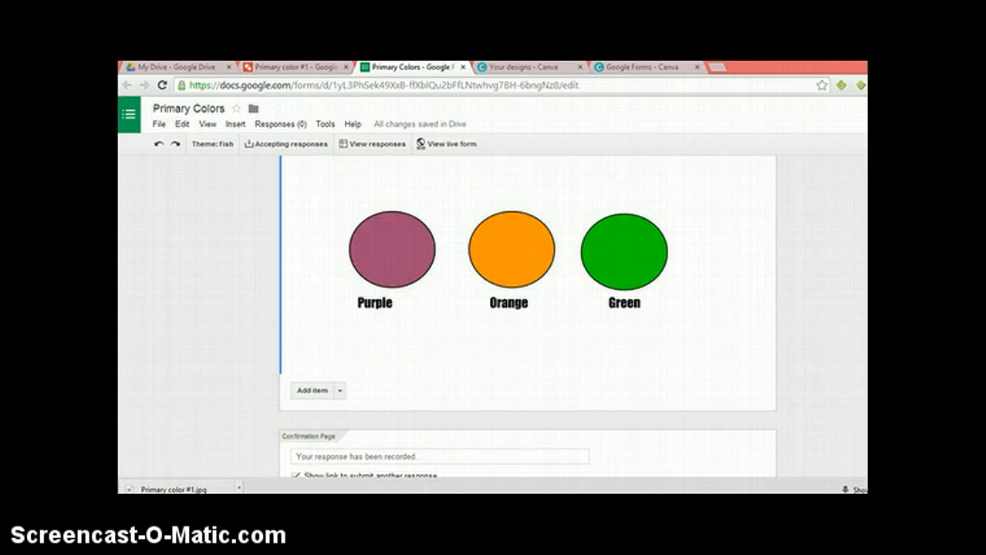
scroll(292, 372, "down", 6)
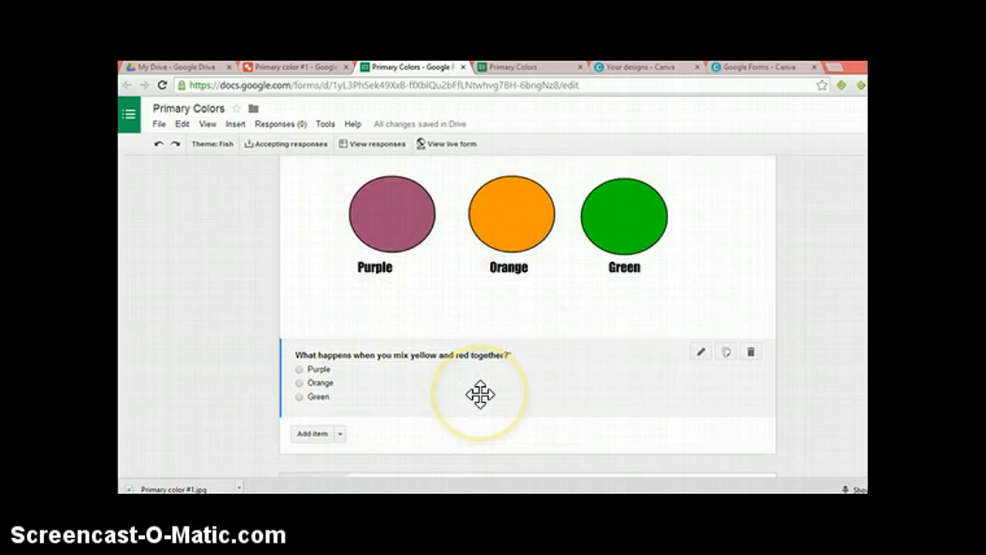
scroll(480, 395, "up", 1)
scroll(475, 395, "up", 8)
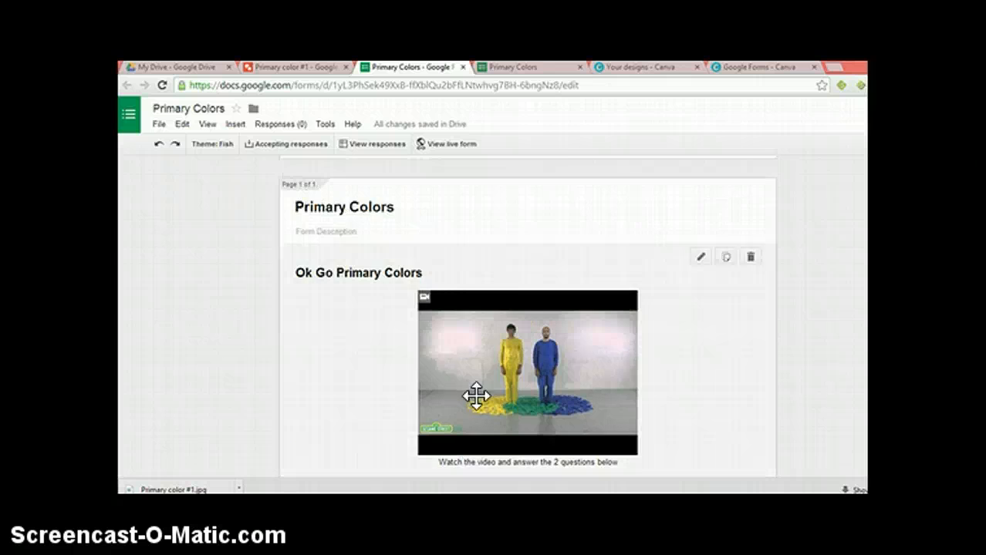
- Review the order of the video, the Question 1 image and the multiple-choice question in the form editor
left_click(438, 333)
scroll(475, 358, "down", 8)
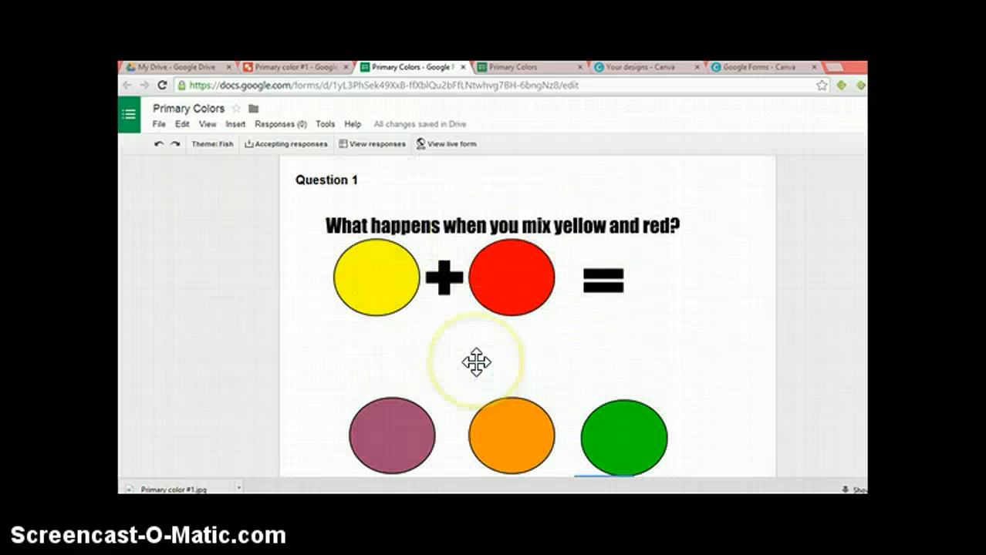
scroll(499, 381, "down", 2)
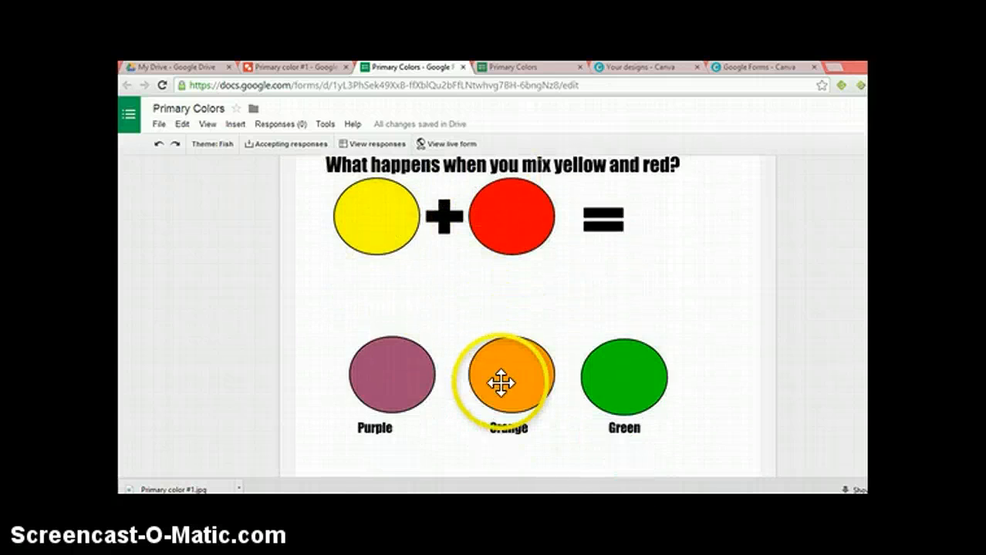
scroll(489, 383, "down", 3)
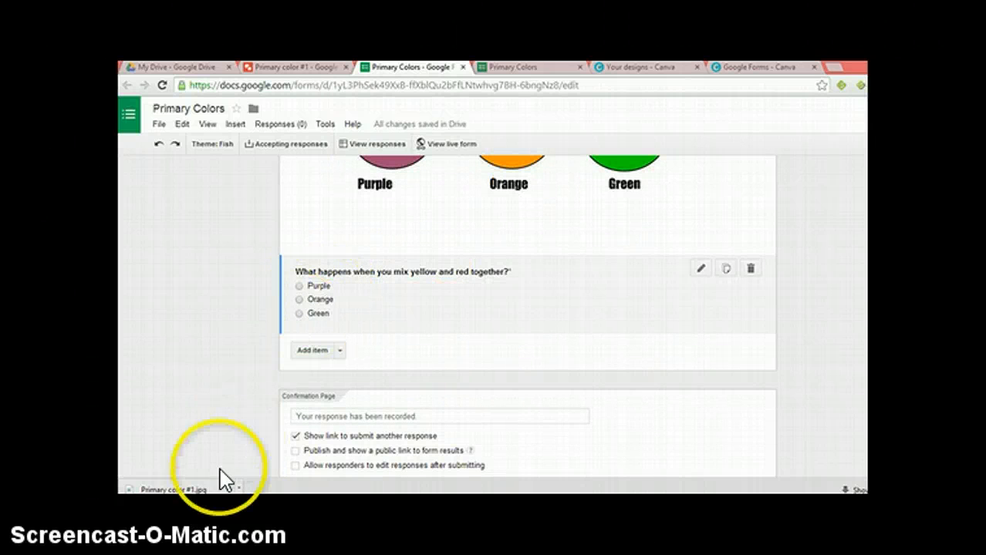
scroll(367, 354, "up", 2)
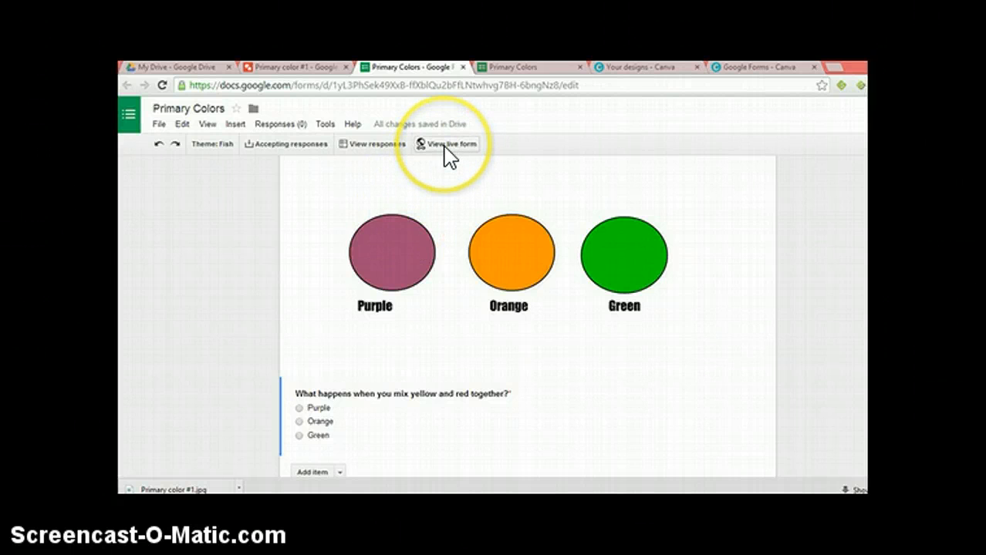
- Switch to the live Primary Colors form and examine its video, Question 1 image and multiple-choice question as respondents see them
left_click(536, 67)
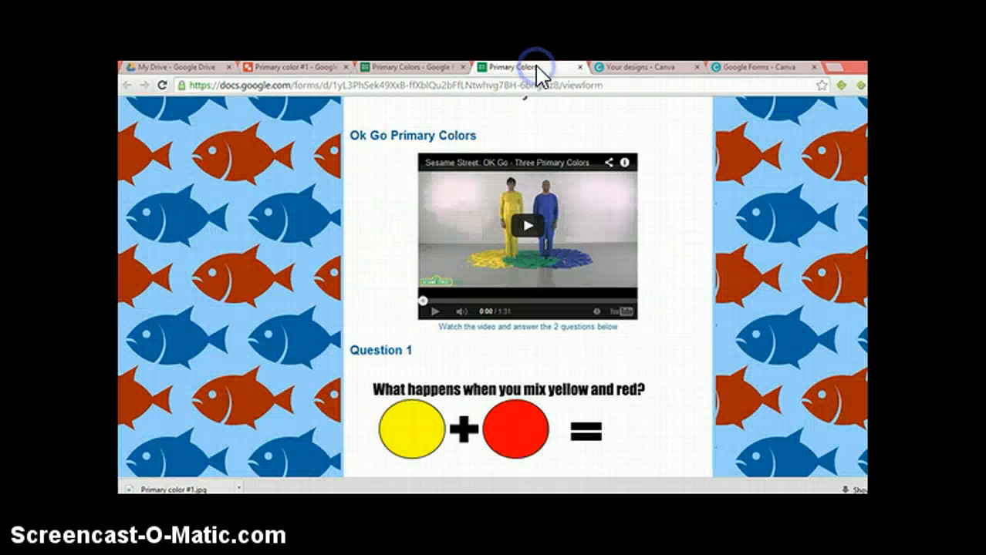
scroll(397, 204, "up", 2)
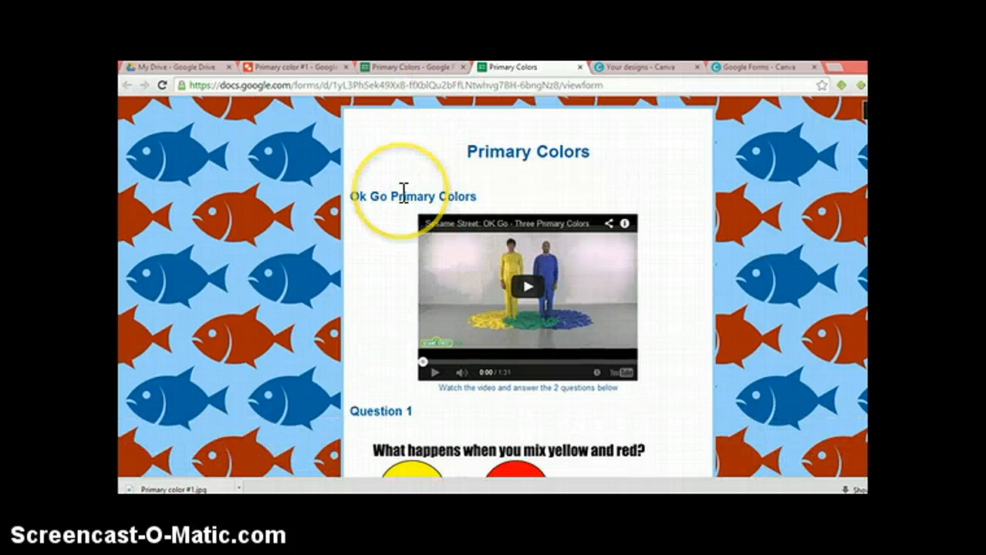
scroll(403, 192, "down", 5)
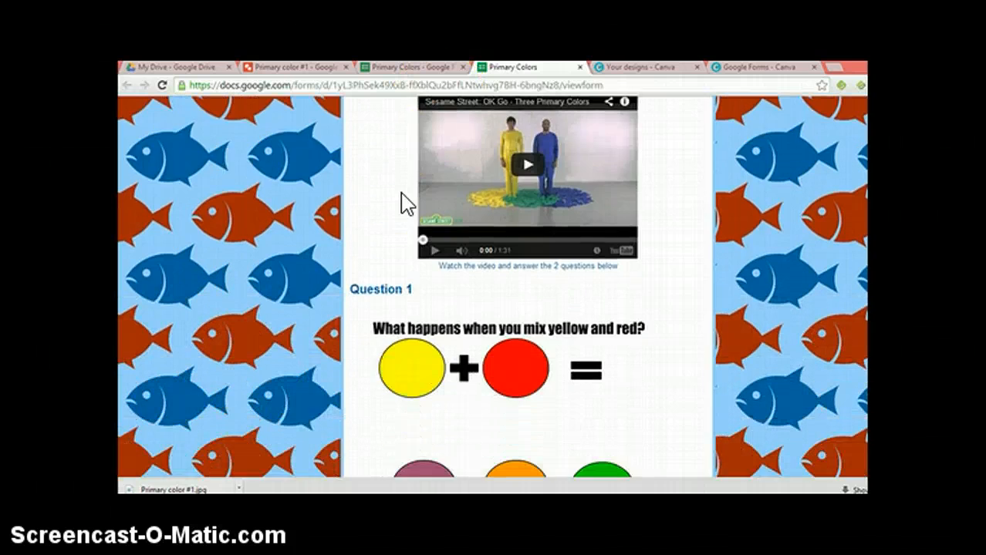
scroll(404, 203, "down", 1)
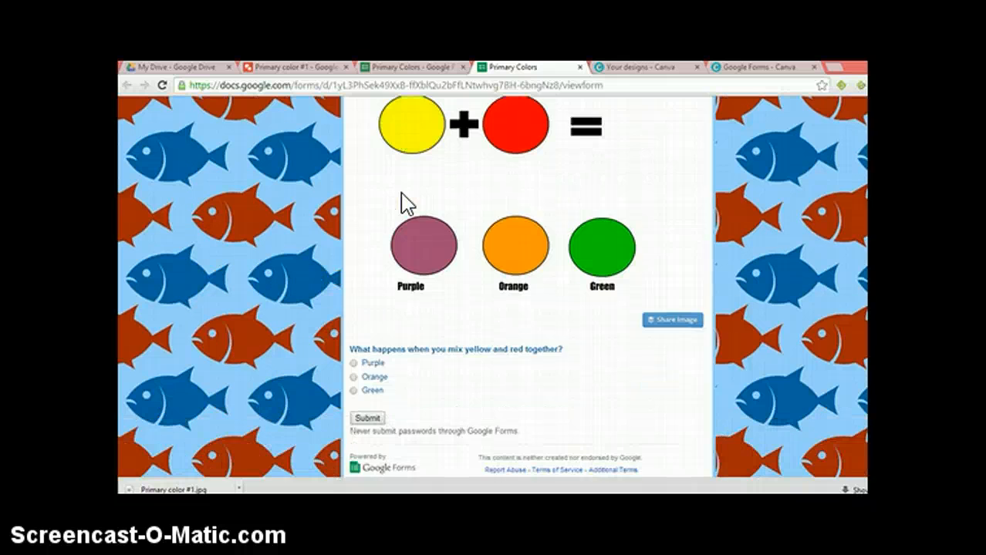
scroll(403, 203, "down", 1)
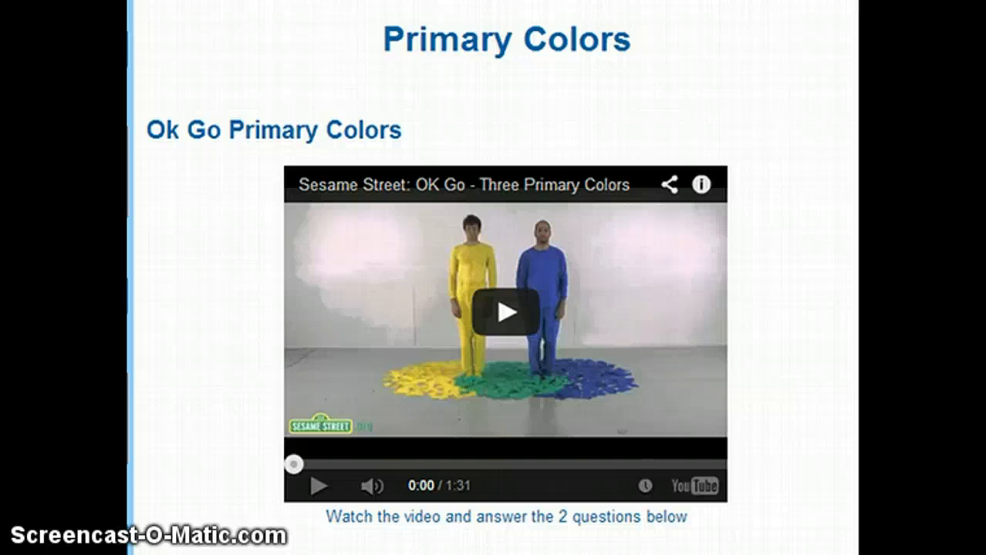
scroll(494, 278, "down", 3)
scroll(493, 277, "down", 3)
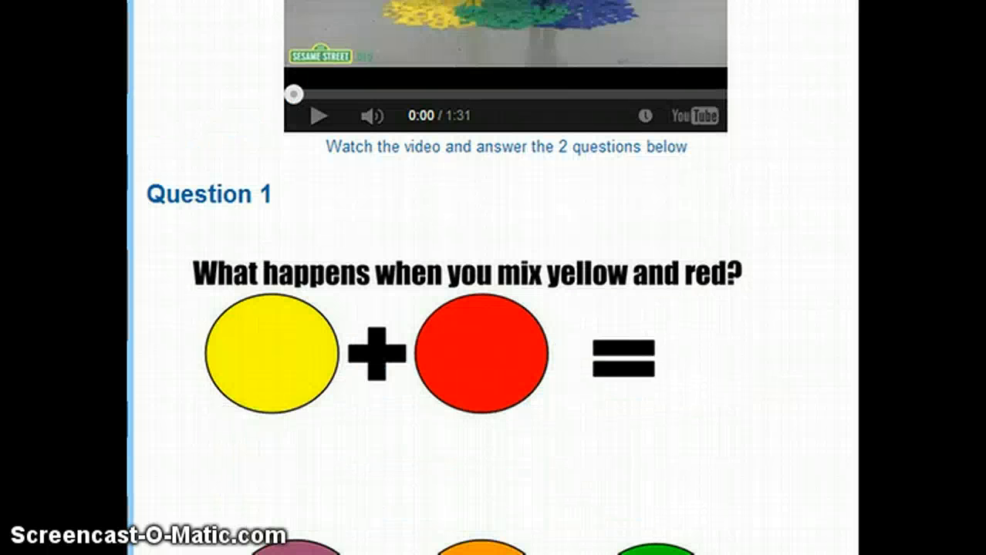
scroll(493, 277, "down", 3)
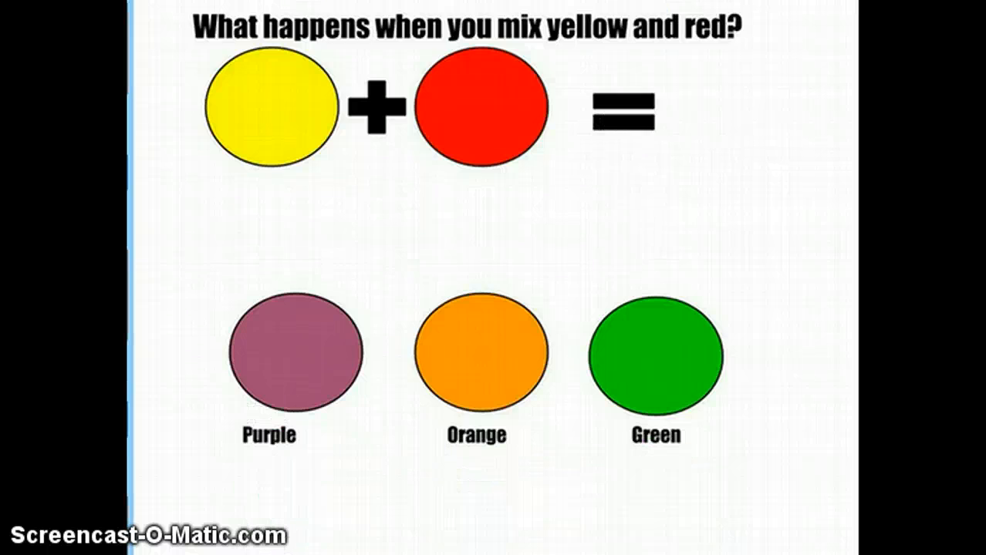